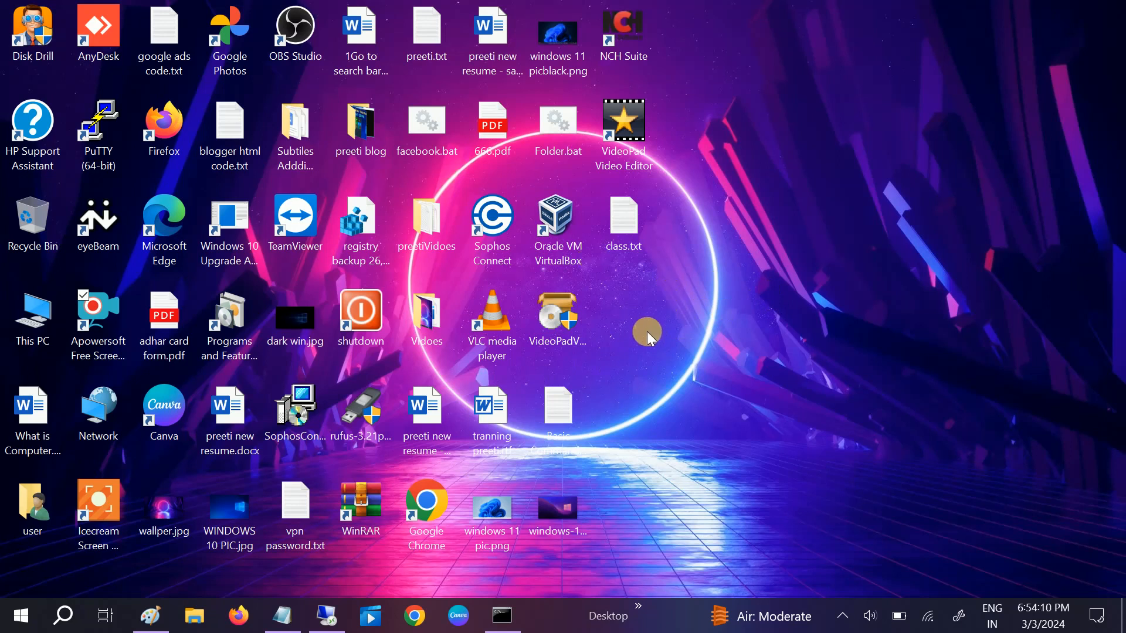
Step: Open the Network & Internet settings from the Wi-Fi flyout in the system tray
click(842, 615)
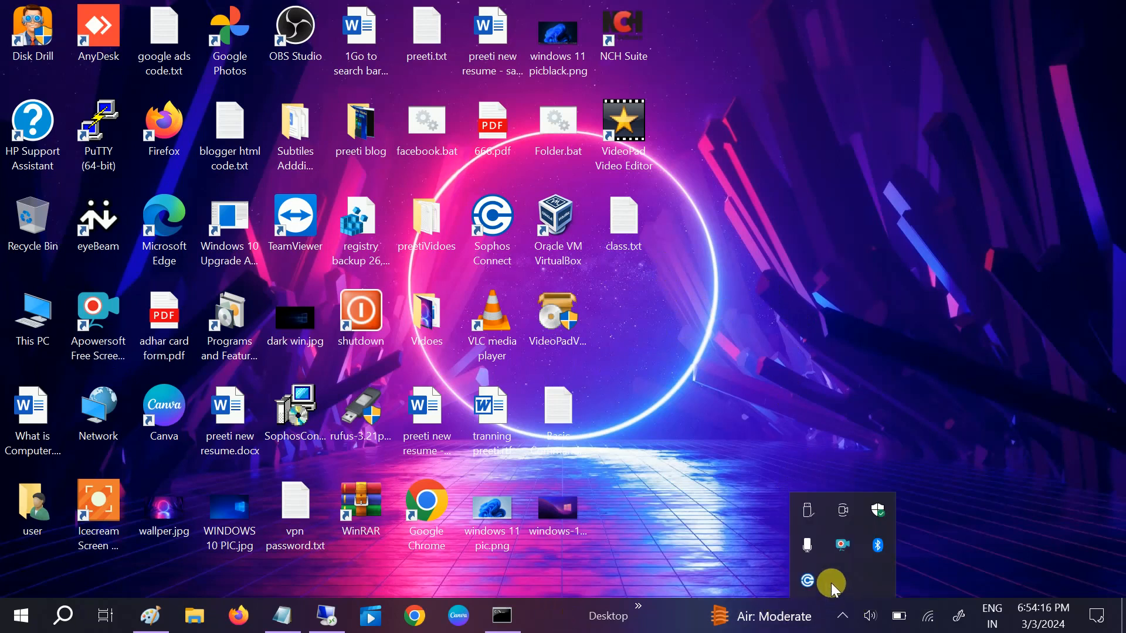
click(931, 617)
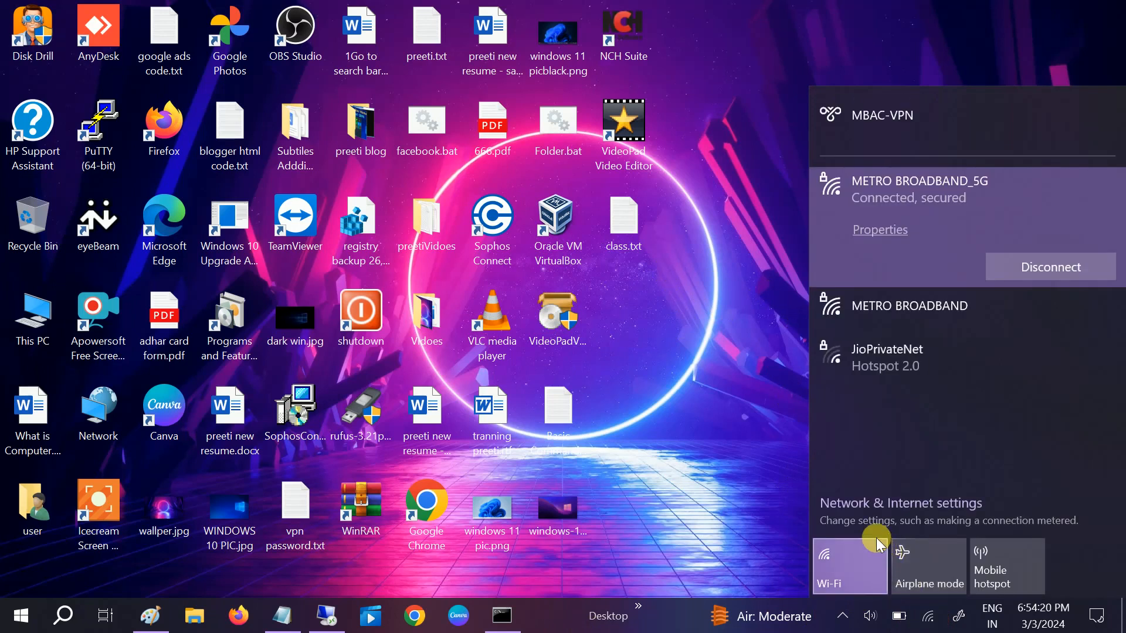
click(922, 521)
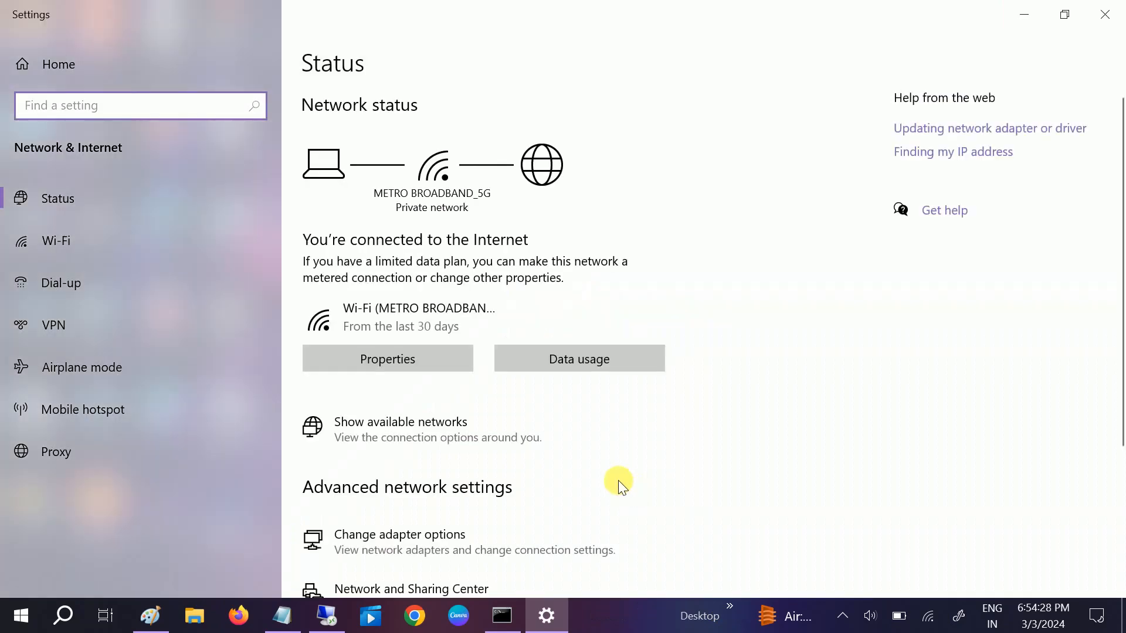
Step: Open the Network and Sharing Center and maximize its window
scroll(582, 469, down, 3)
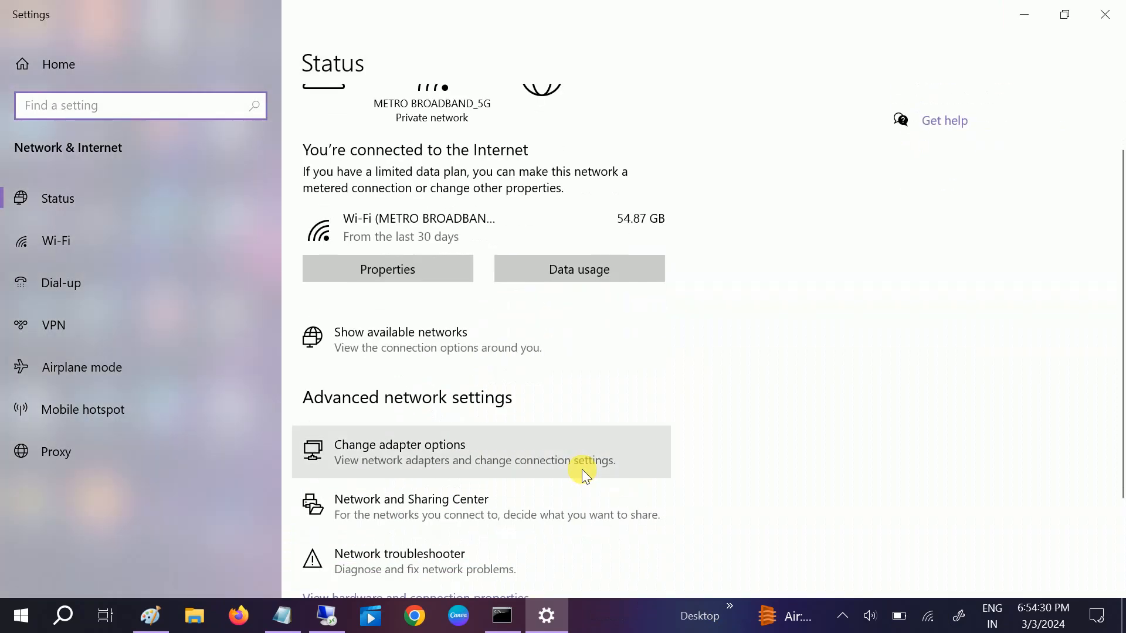
scroll(582, 469, down, 3)
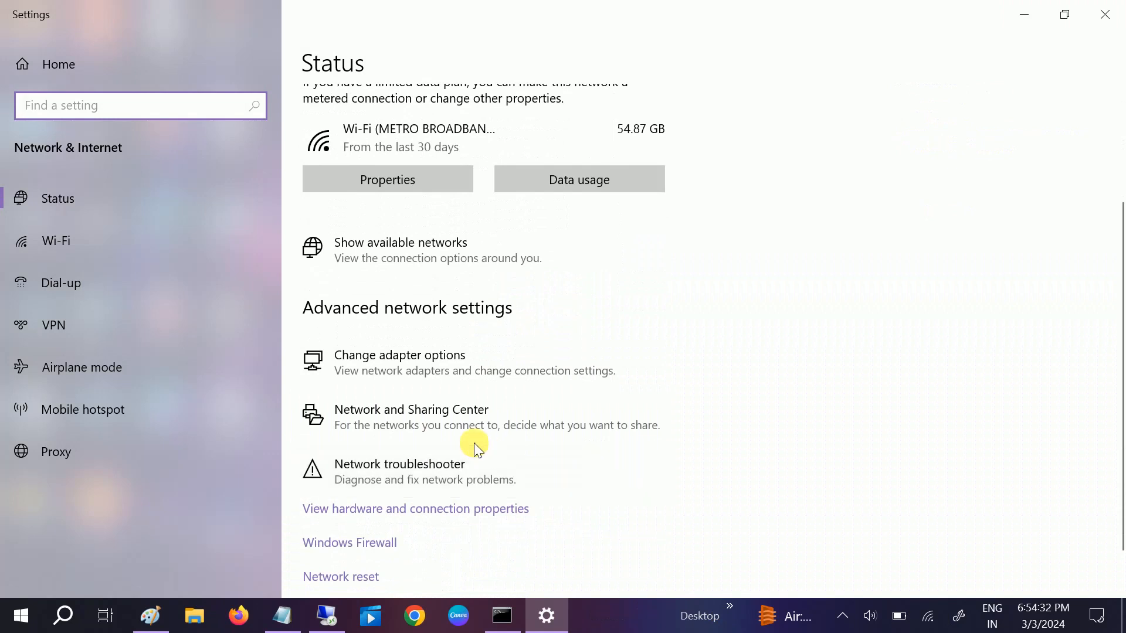
click(476, 423)
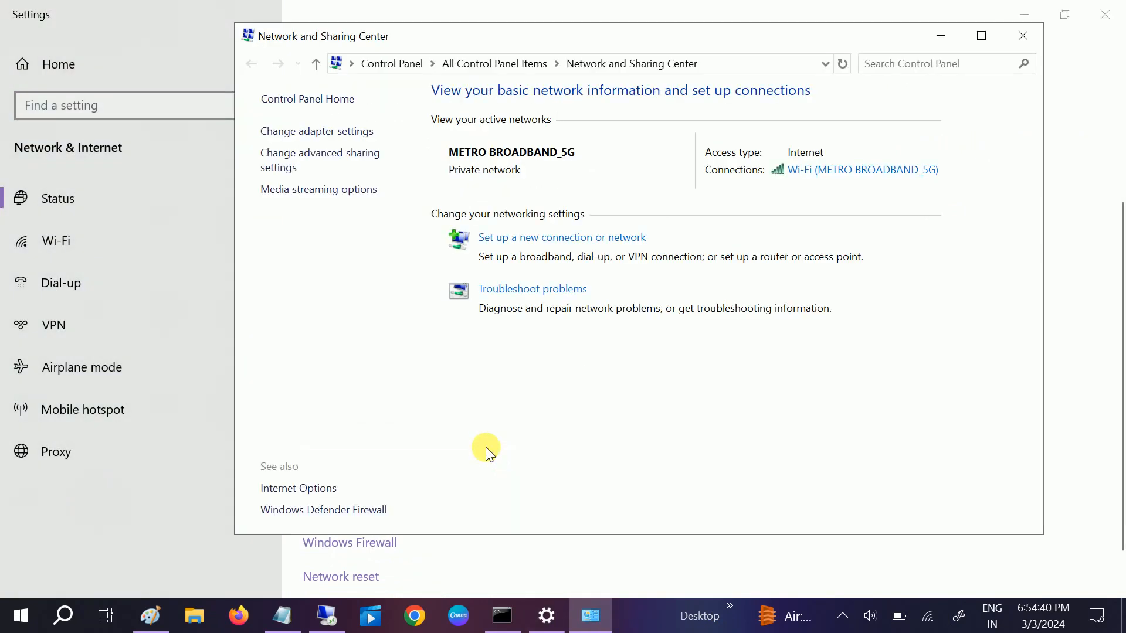
click(980, 36)
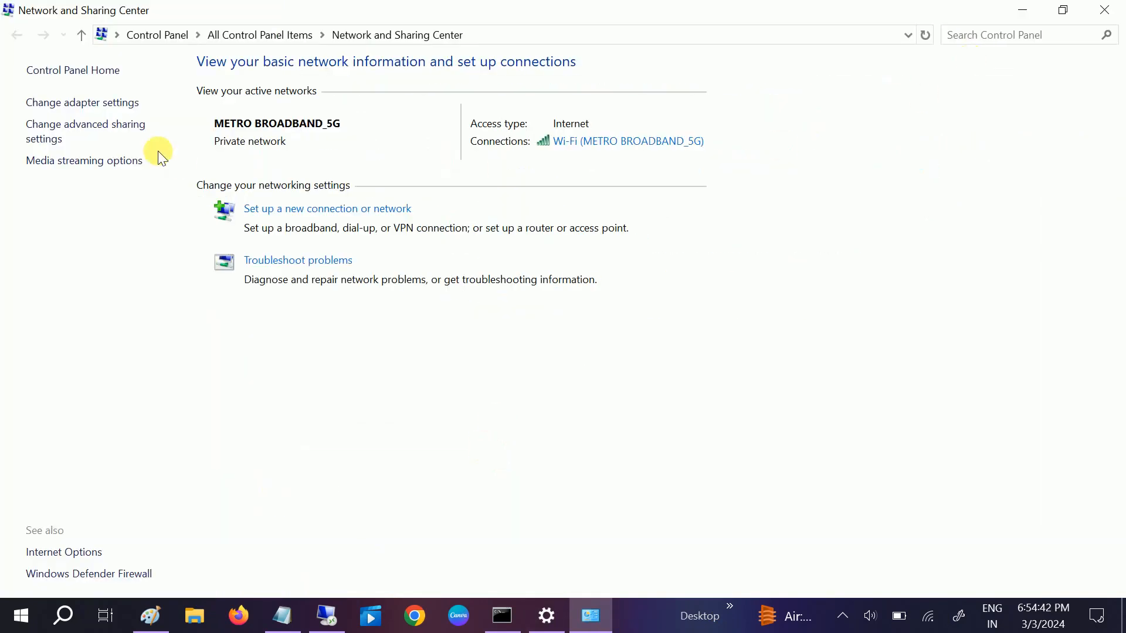
Step: Open the advanced sharing settings and expand the Private, Guest or Public, and All Networks profiles
click(101, 140)
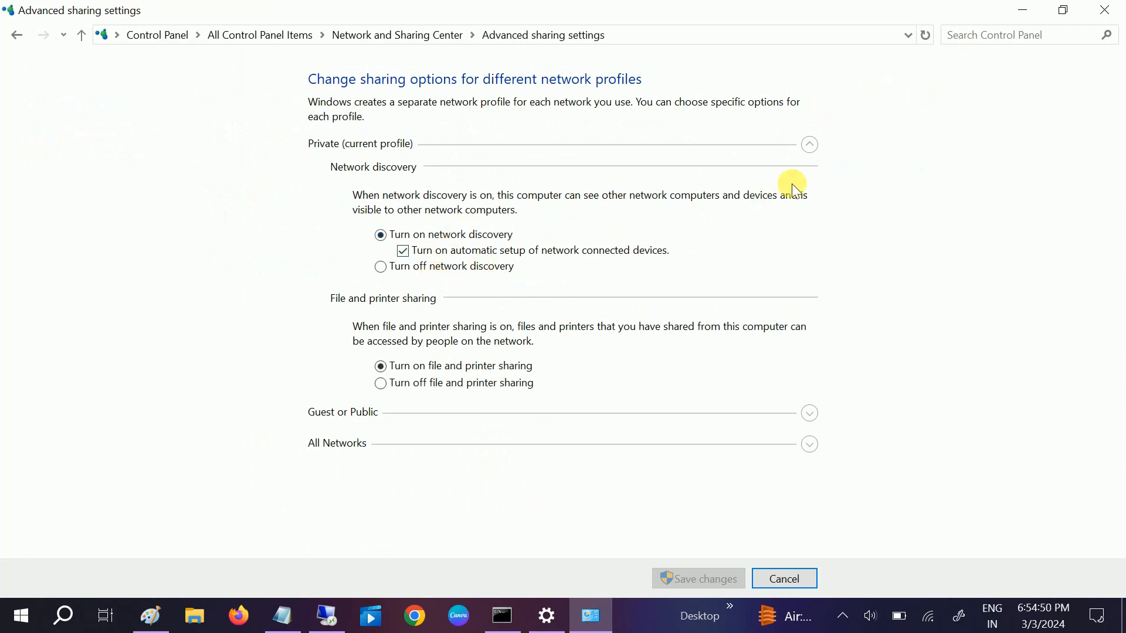
click(810, 146)
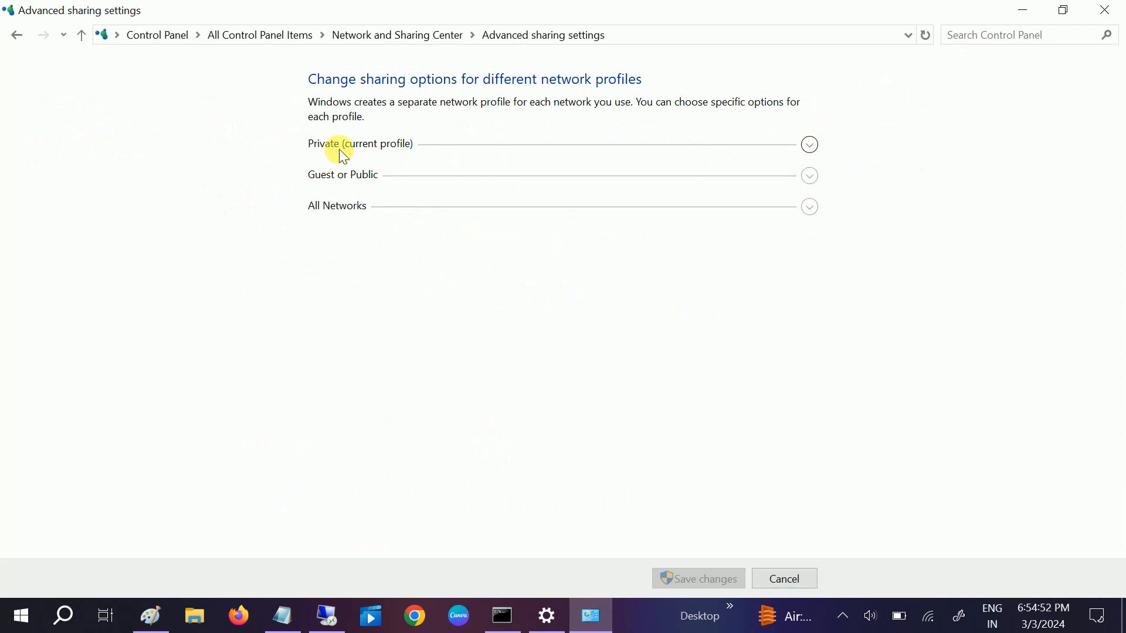
click(809, 146)
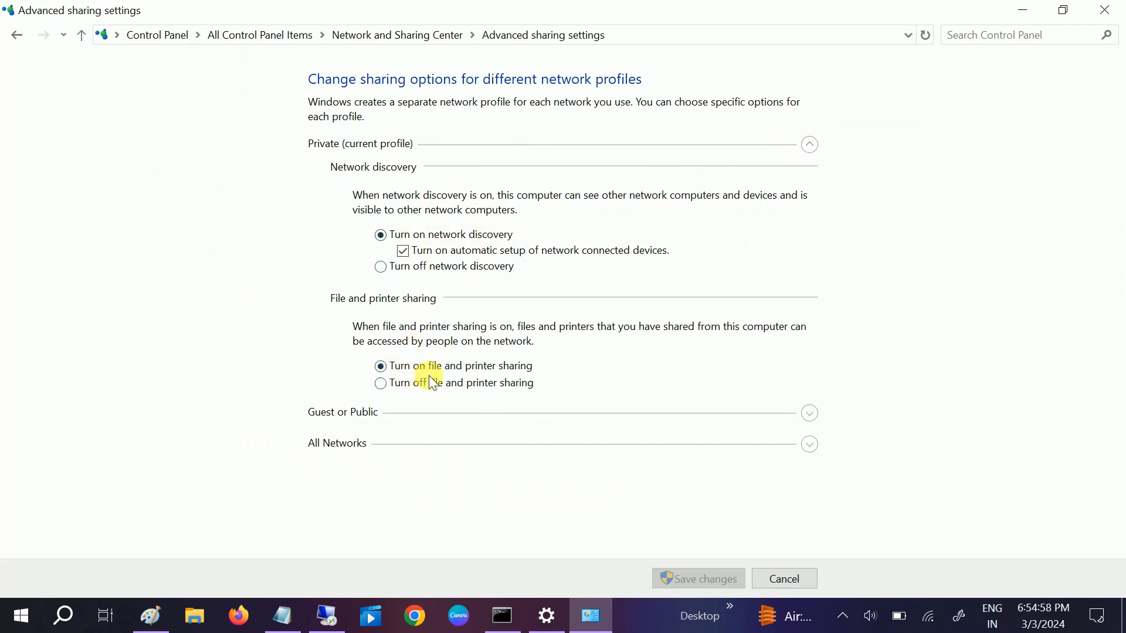
click(811, 416)
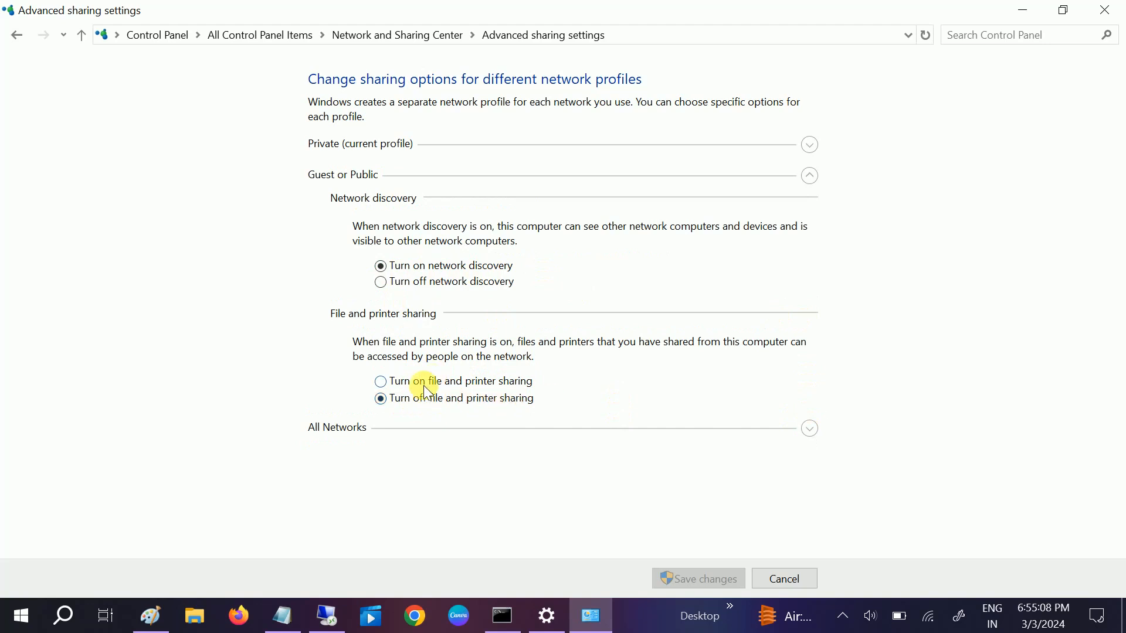
click(812, 430)
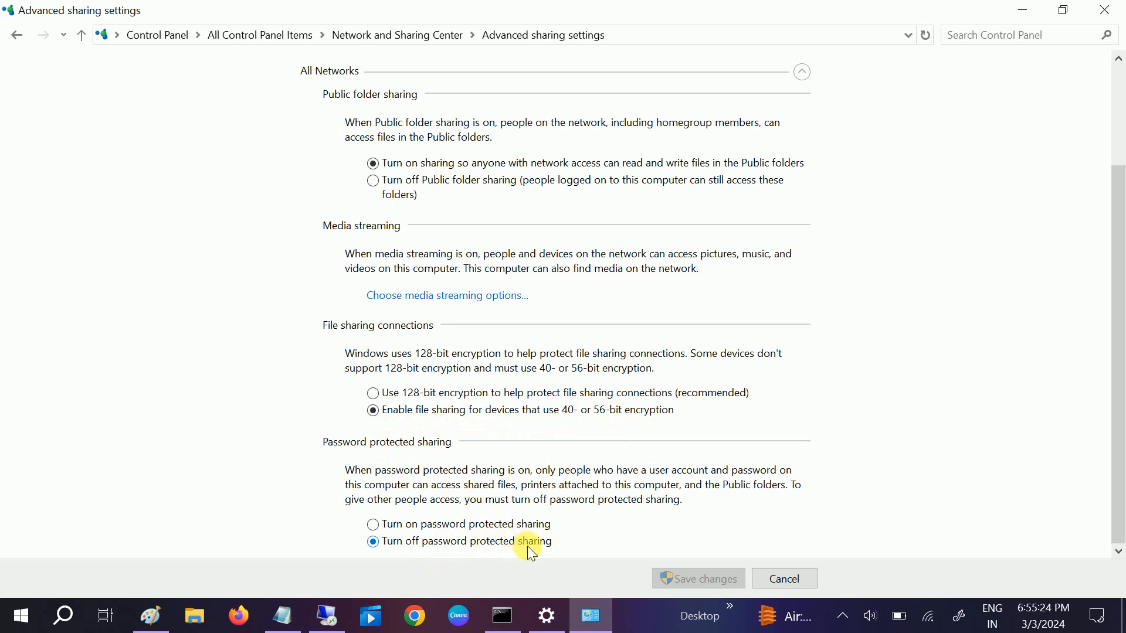
Step: Leave the advanced sharing settings without saving changes
scroll(469, 318, up, 1)
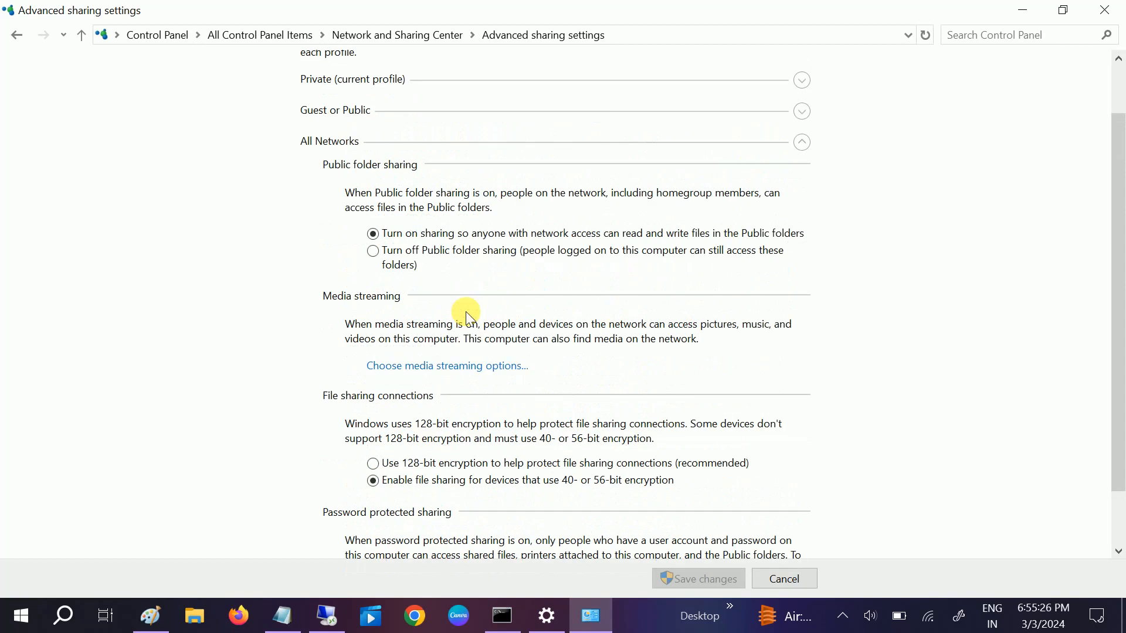
scroll(472, 261, up, 1)
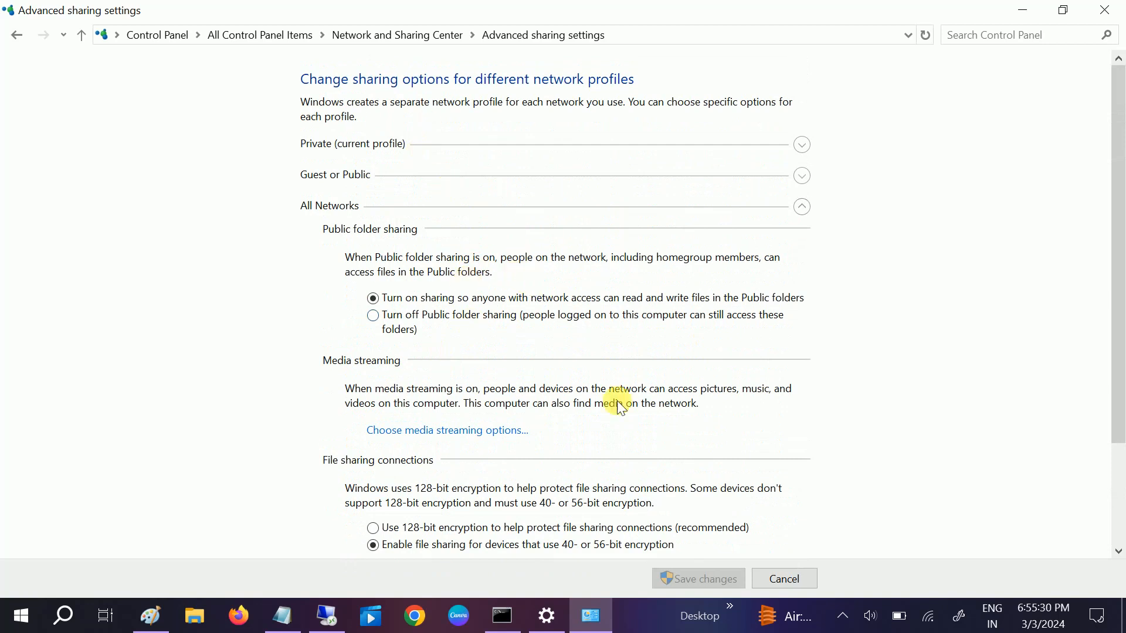
click(799, 580)
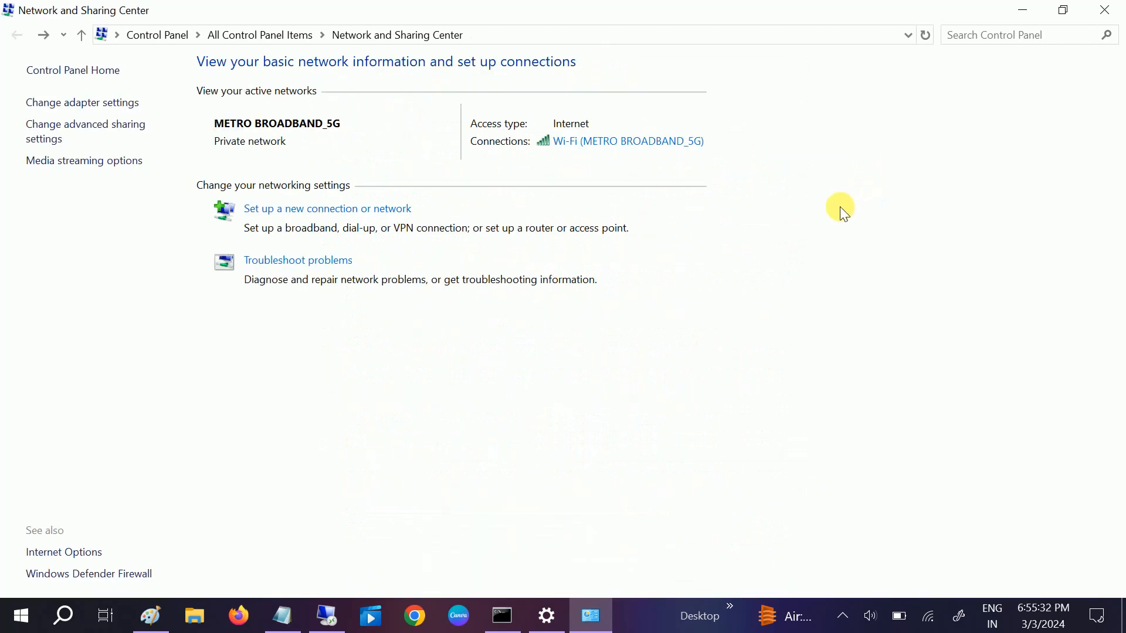
Step: Close the Network and Sharing Center and Settings windows, and open This PC in File Explorer
click(1105, 11)
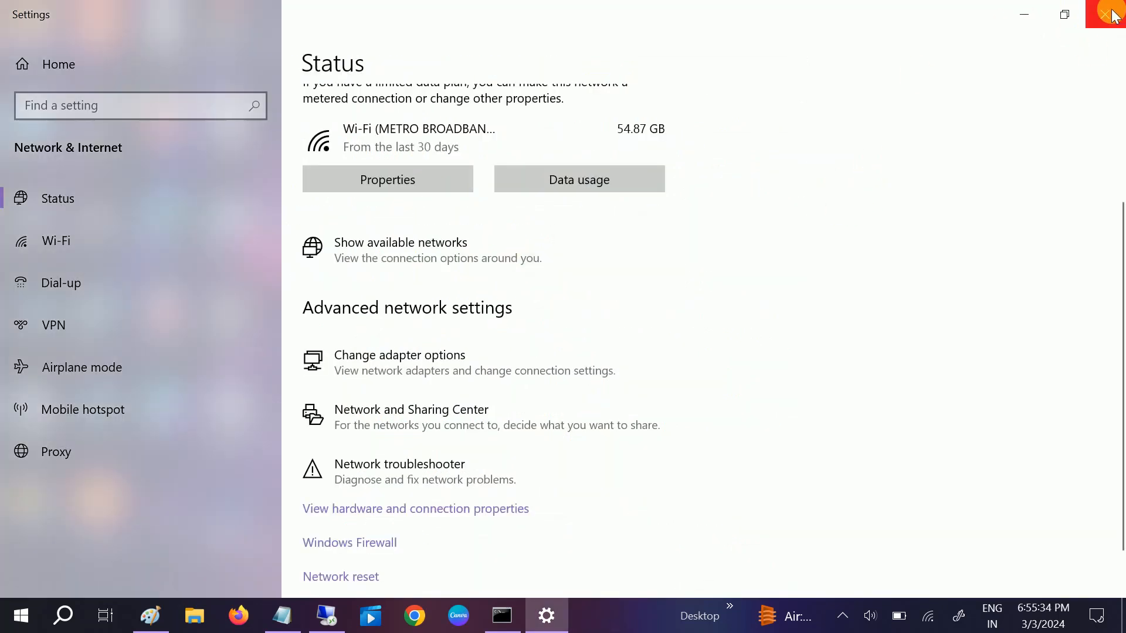
click(1110, 17)
click(196, 615)
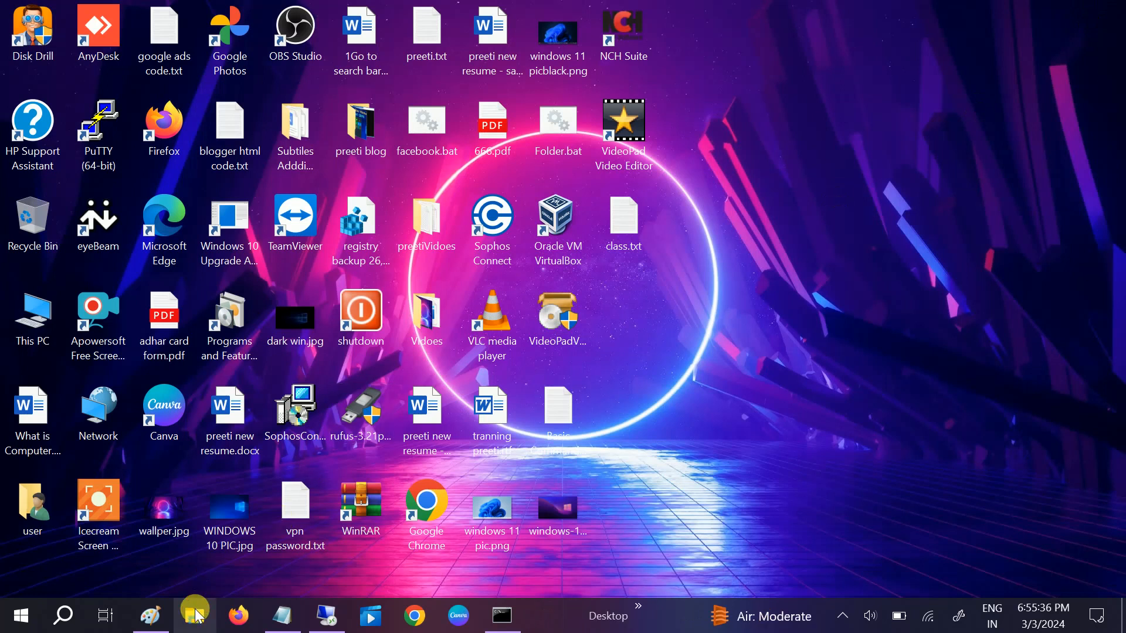
click(54, 320)
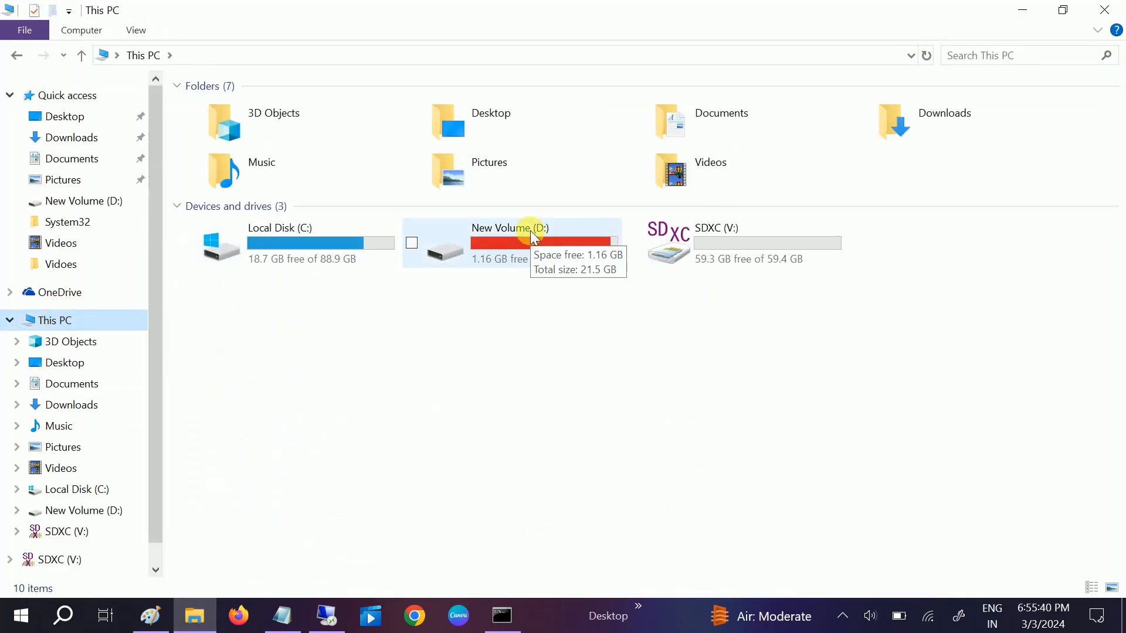
Step: Open the Sharing tab of the New Volume (D:) drive's properties
click(533, 234)
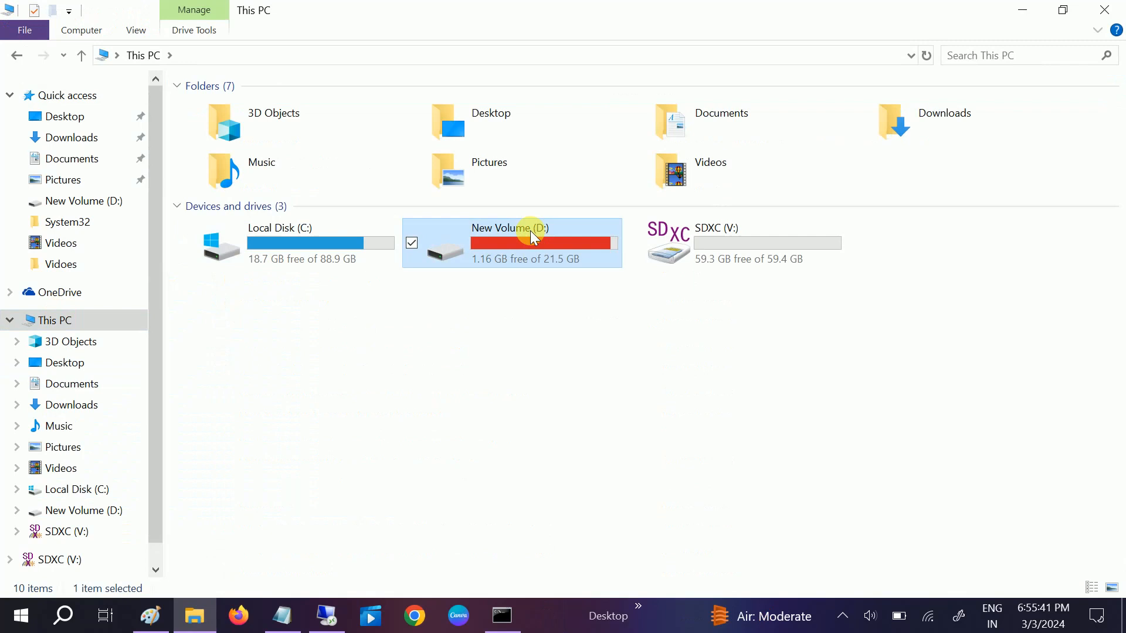
click(737, 248)
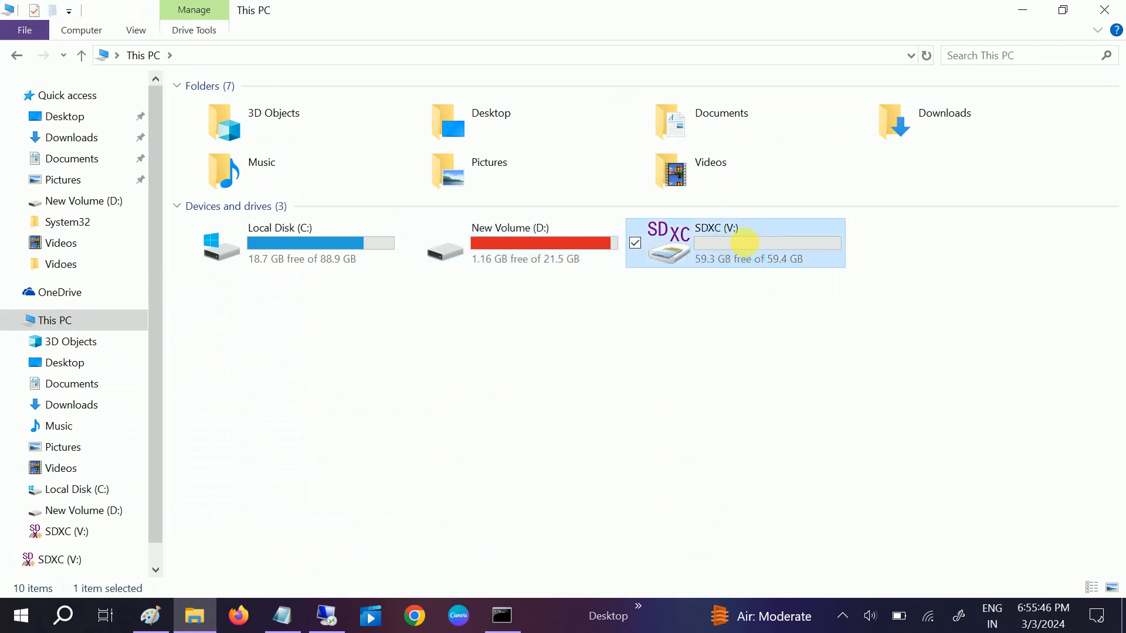
right_click(744, 242)
click(431, 364)
click(544, 258)
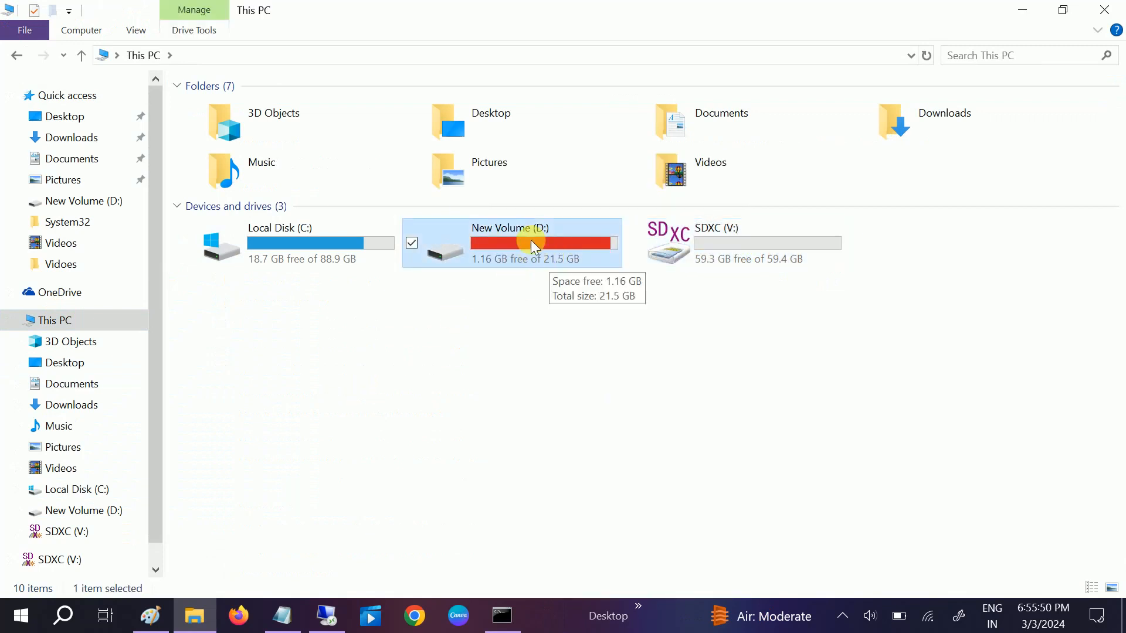
right_click(533, 243)
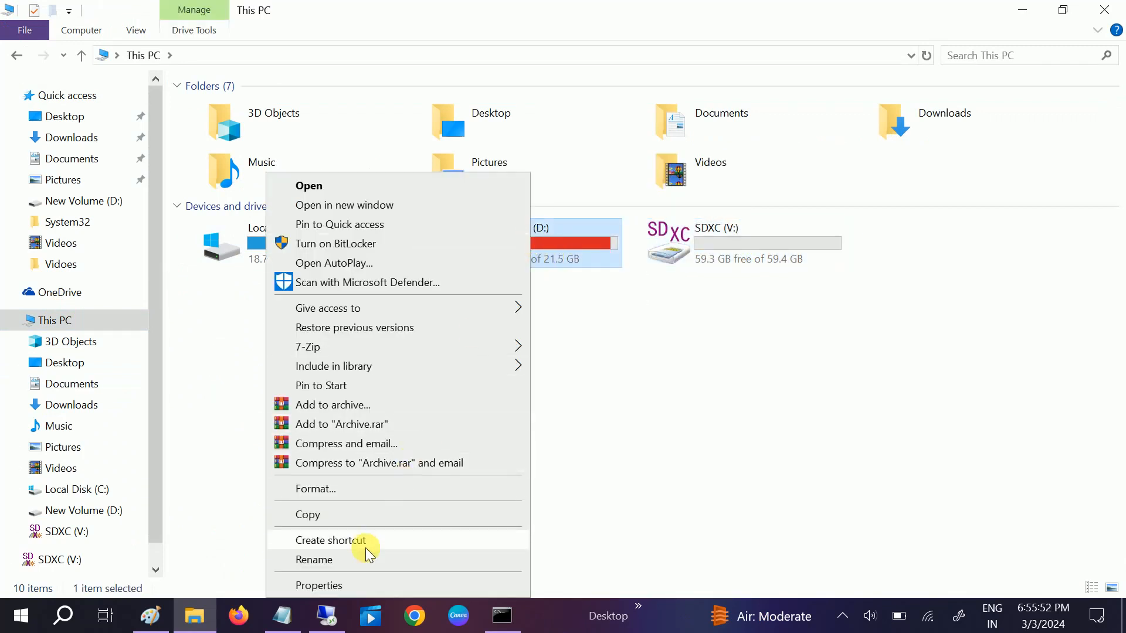
click(319, 585)
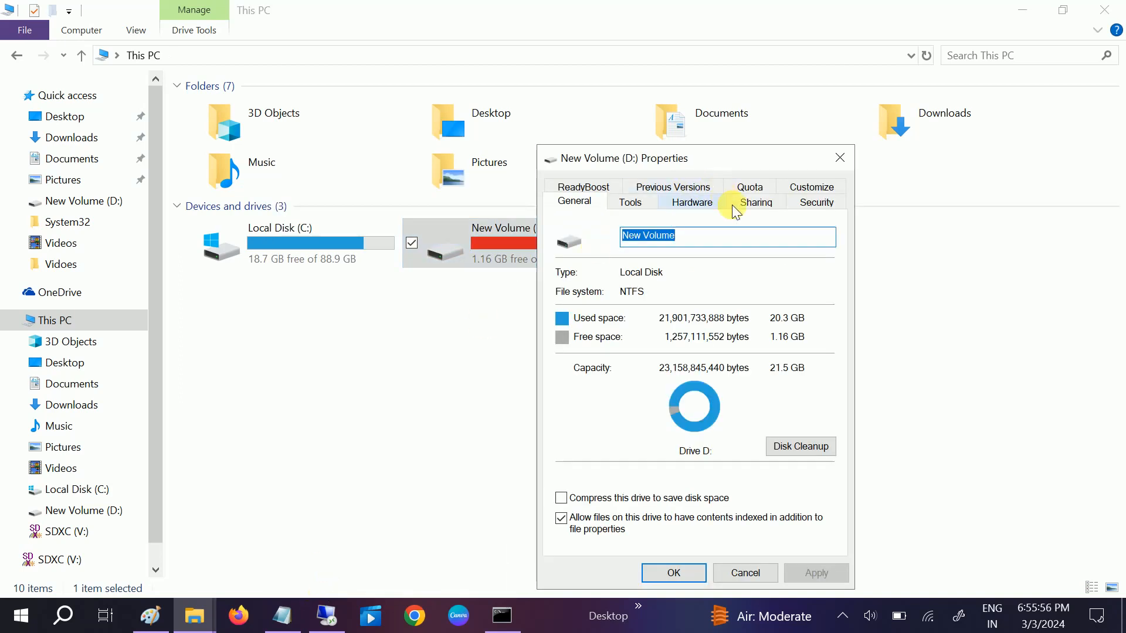
click(760, 203)
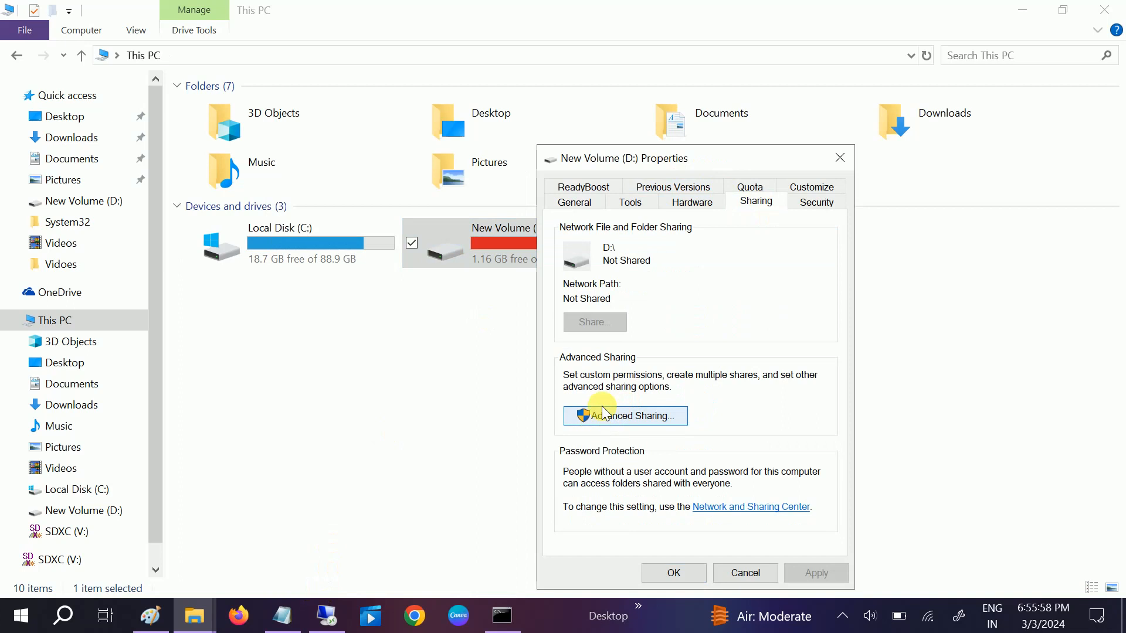
Step: Share drive D under Advanced Sharing and allow Everyone Full Control in its share permissions
click(619, 421)
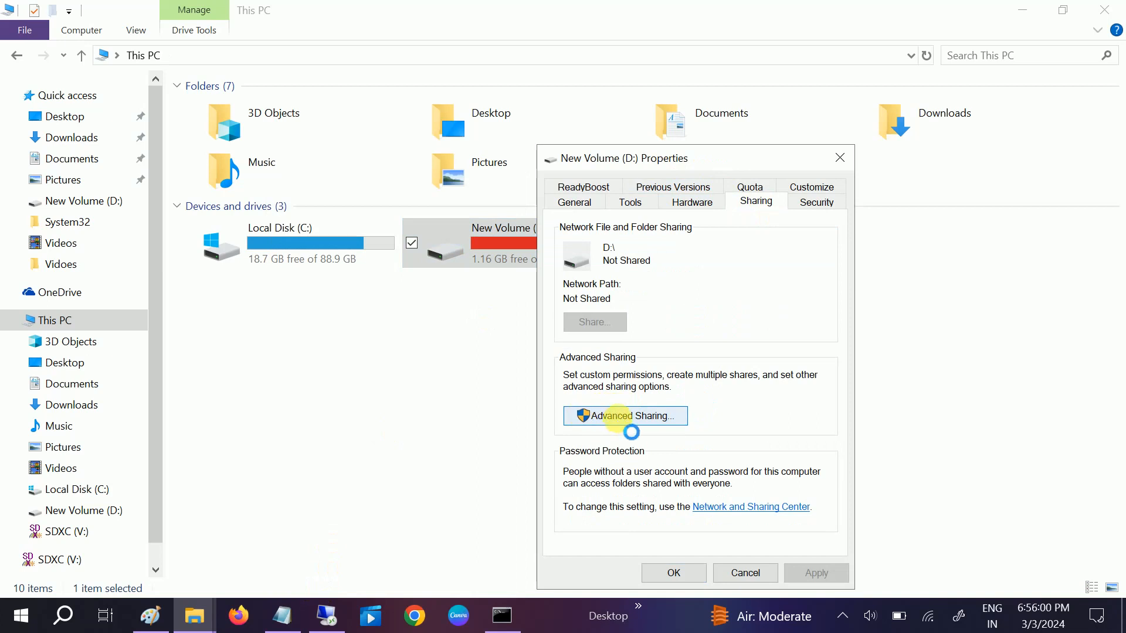
click(571, 221)
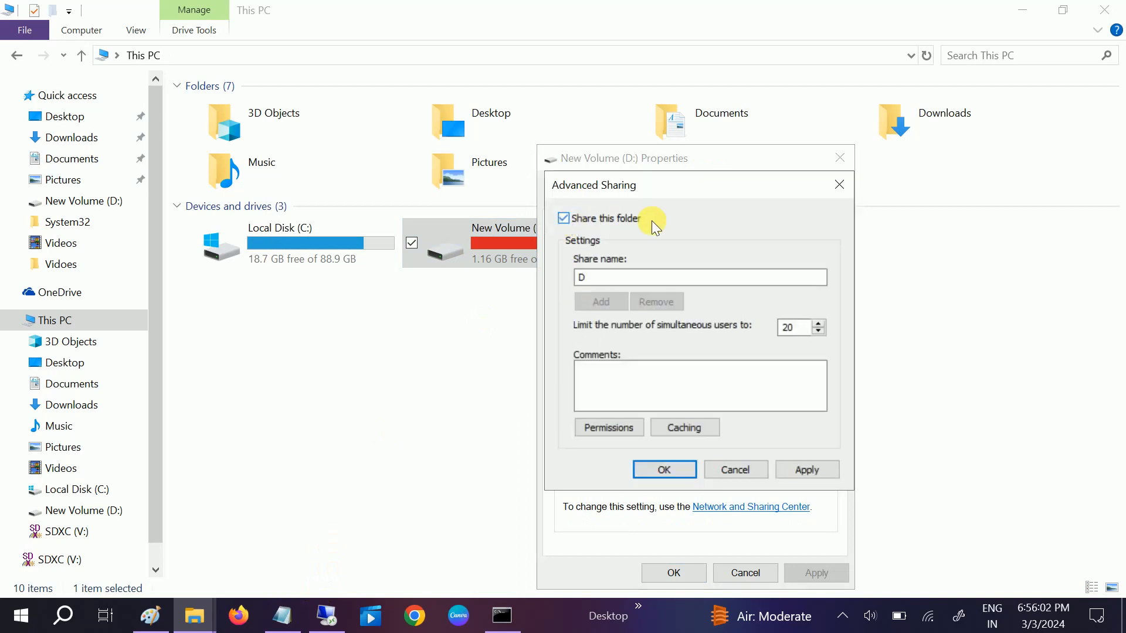
click(616, 431)
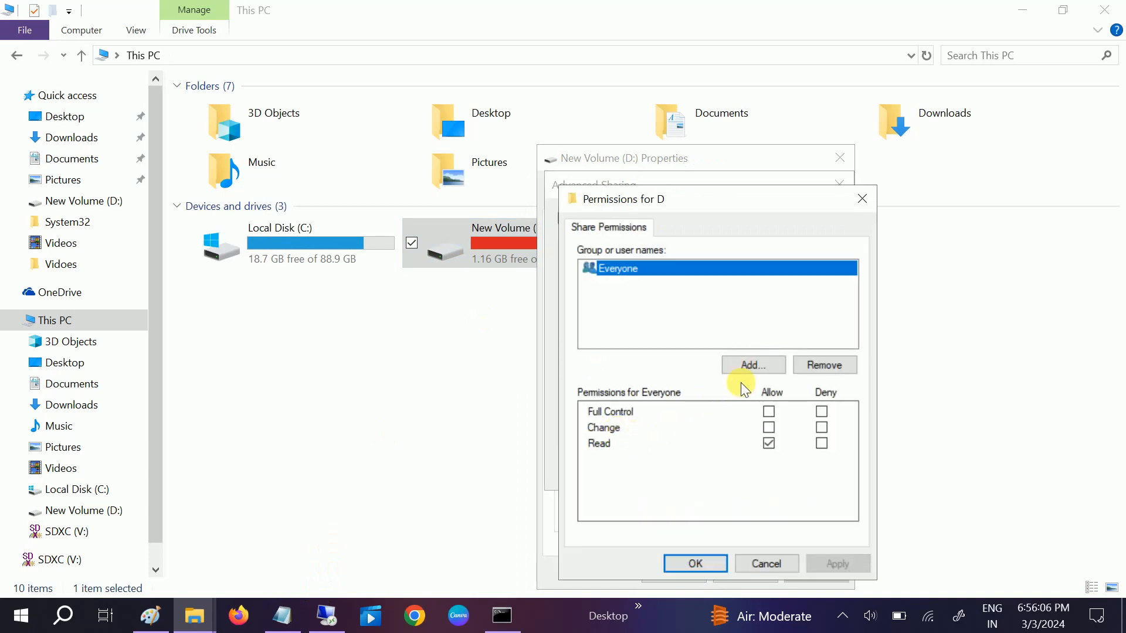
click(768, 411)
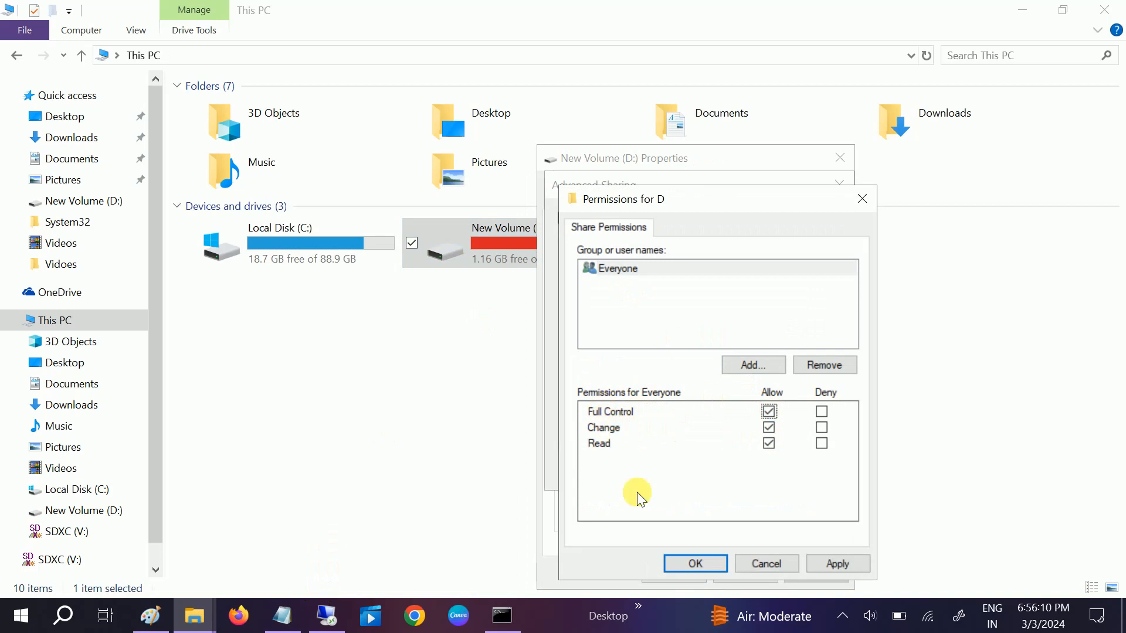
click(837, 563)
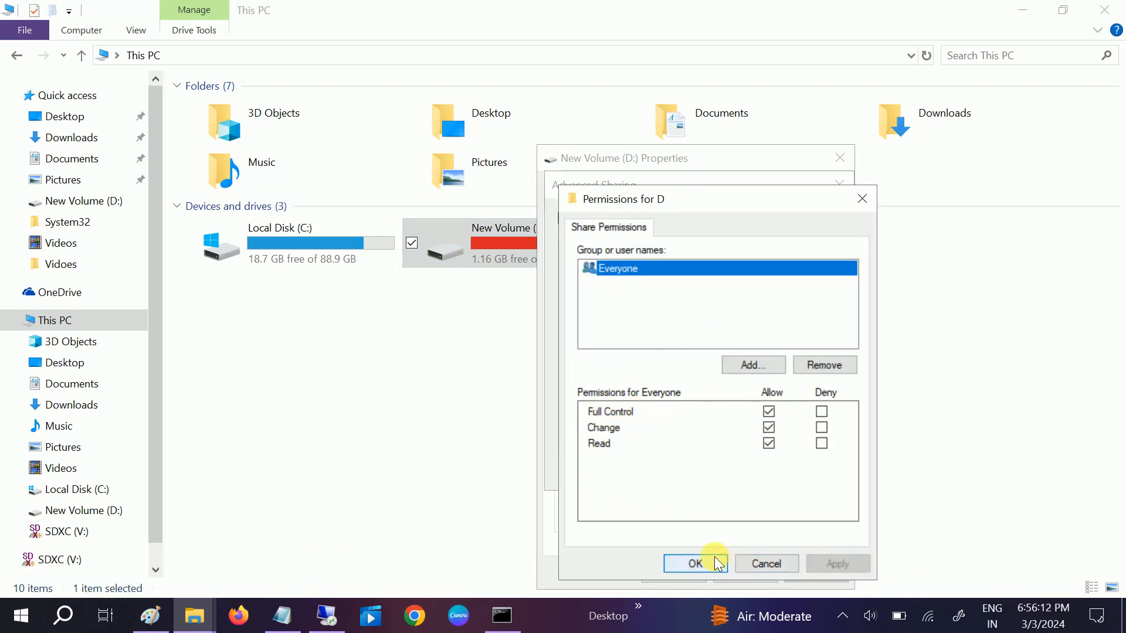
click(695, 563)
Step: Apply the Advanced Sharing settings and close the drive properties dialog
click(811, 469)
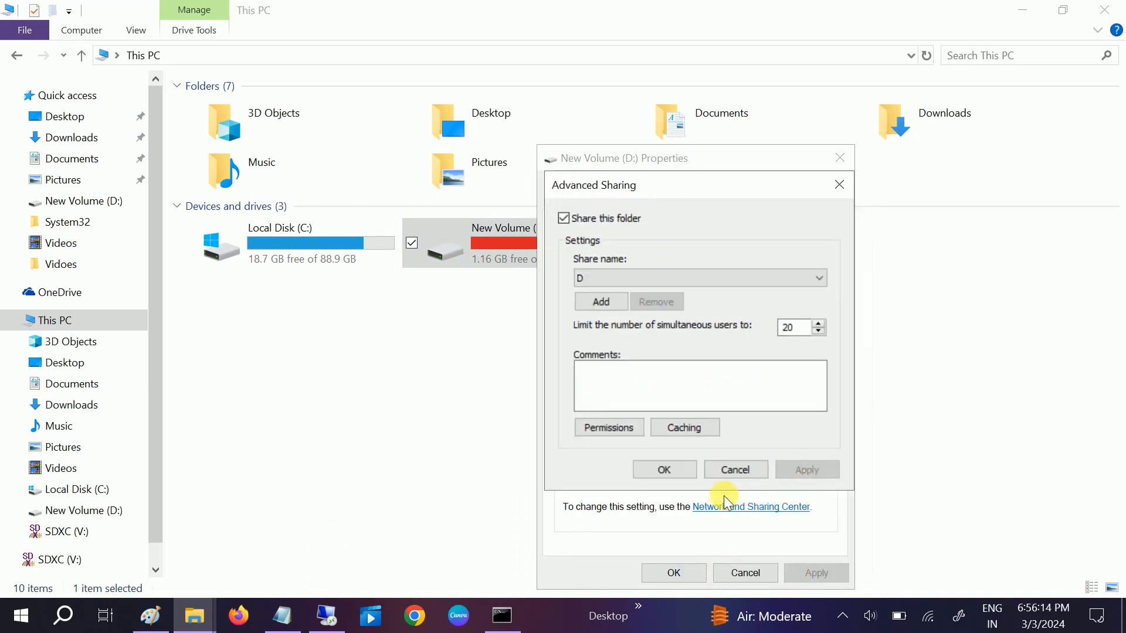
click(665, 476)
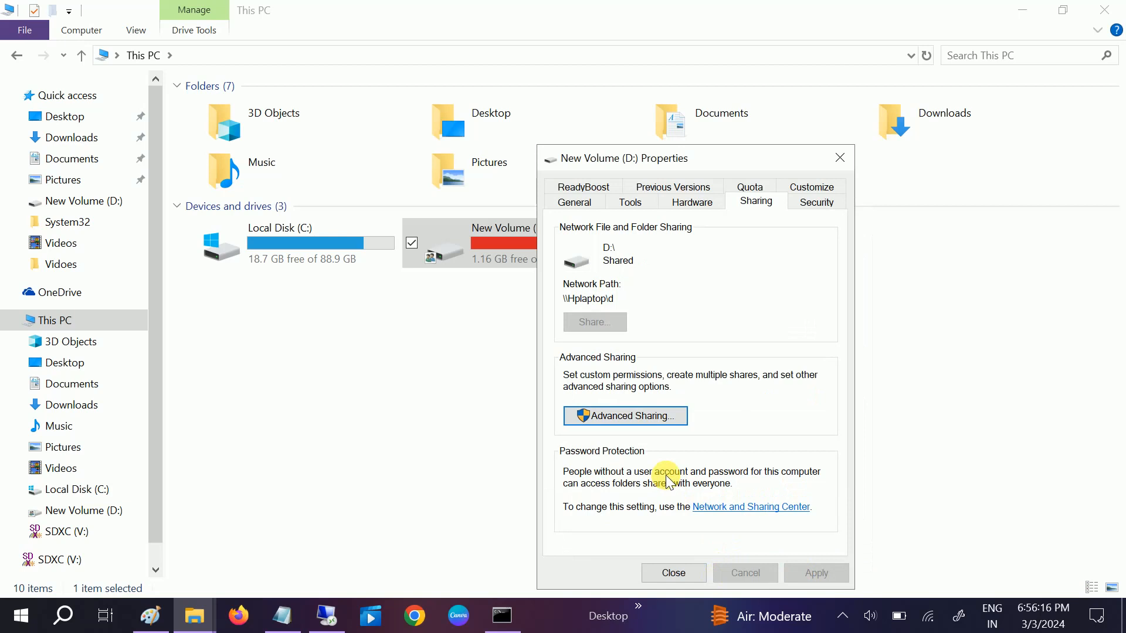
click(675, 574)
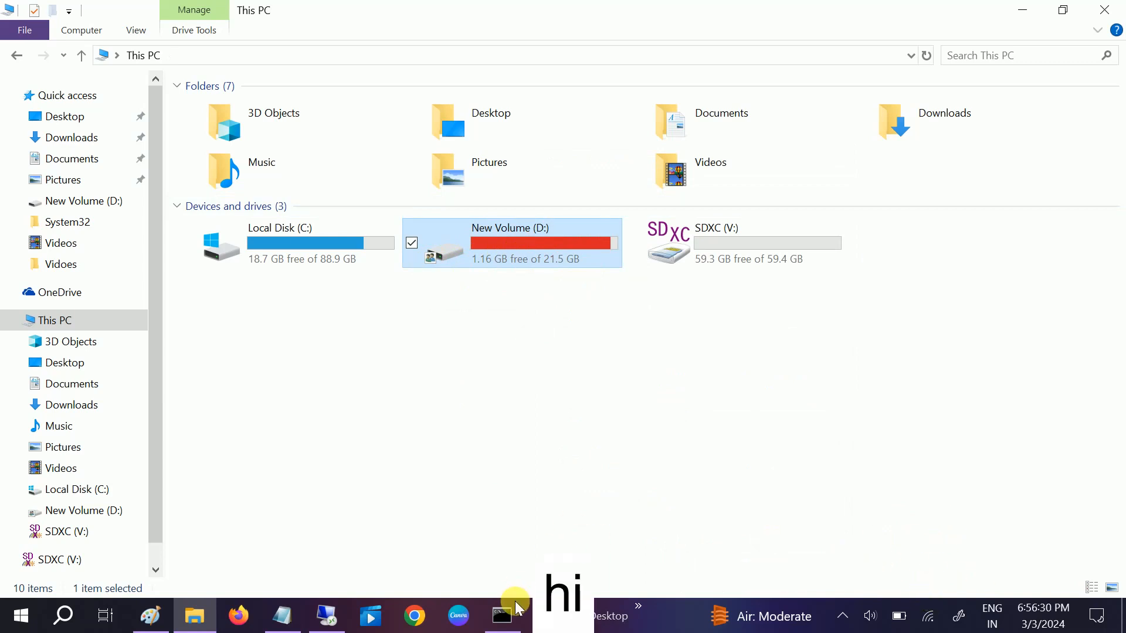
Step: Run ipconfig in the Command Prompt to view the PC's IP address, and close the window
click(503, 615)
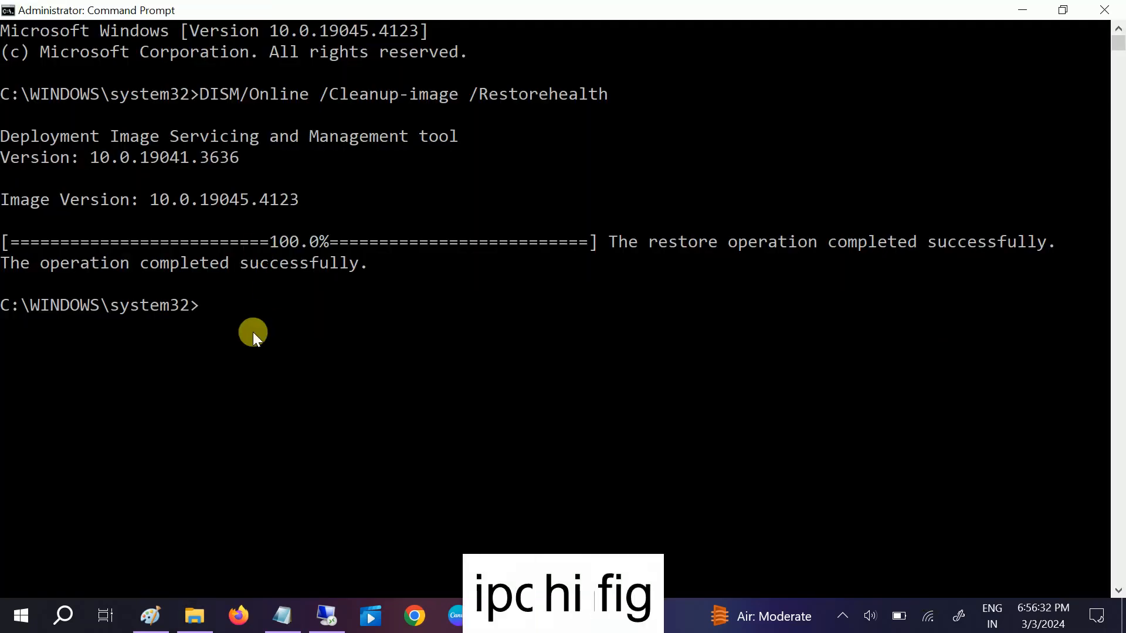
text(ipconfig)
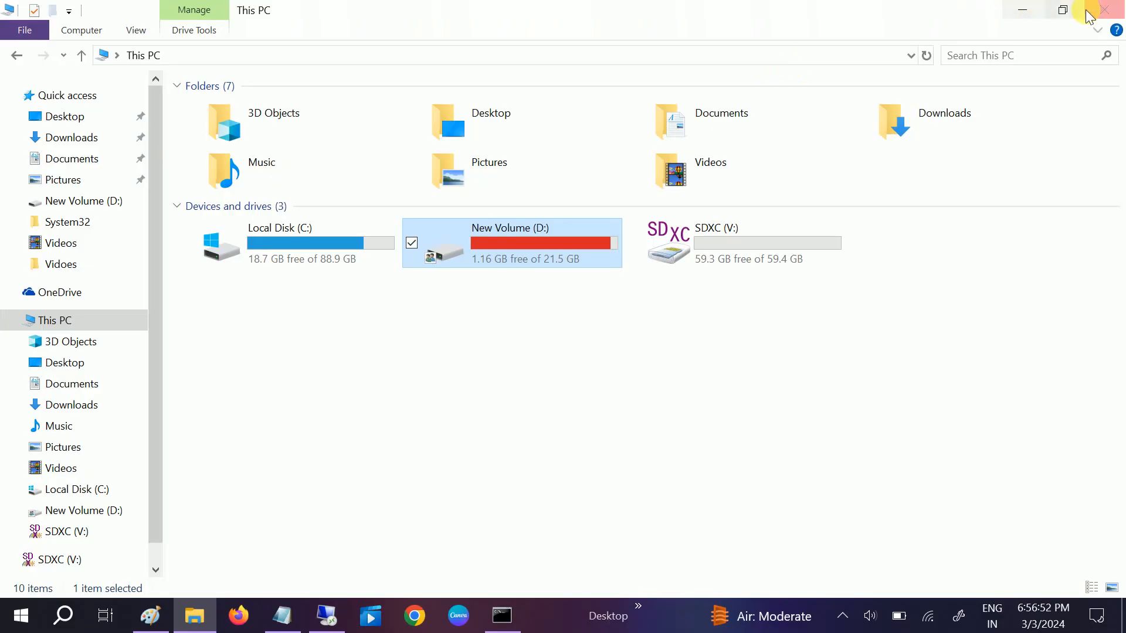
click(1103, 10)
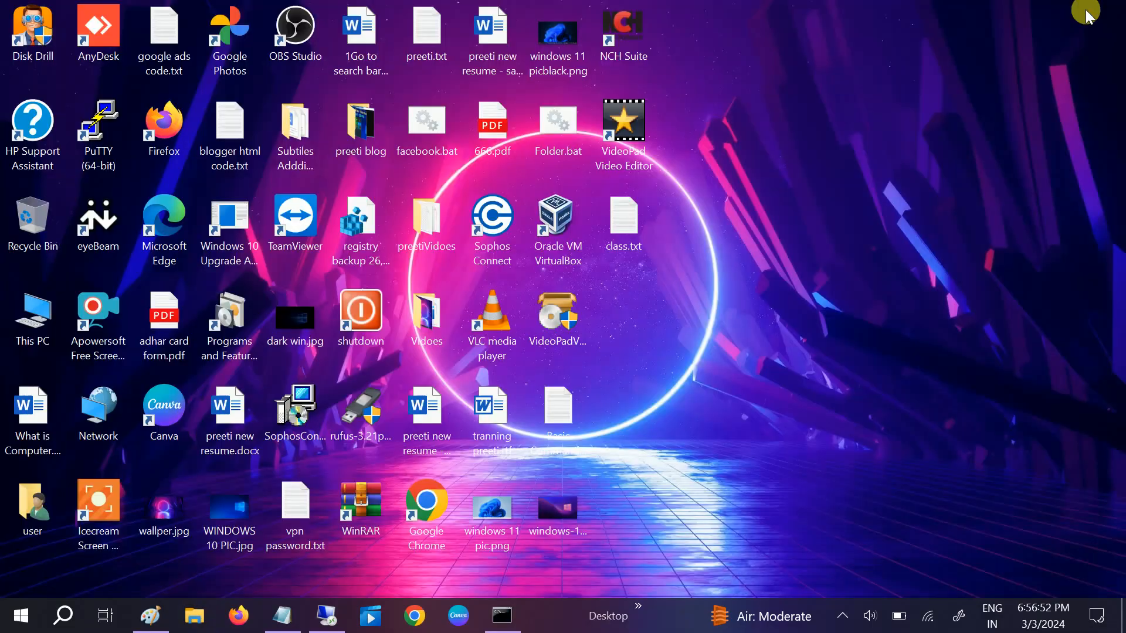
Step: Switch to the other PC's remote session, open File Explorer at This PC and maximize the window
click(327, 616)
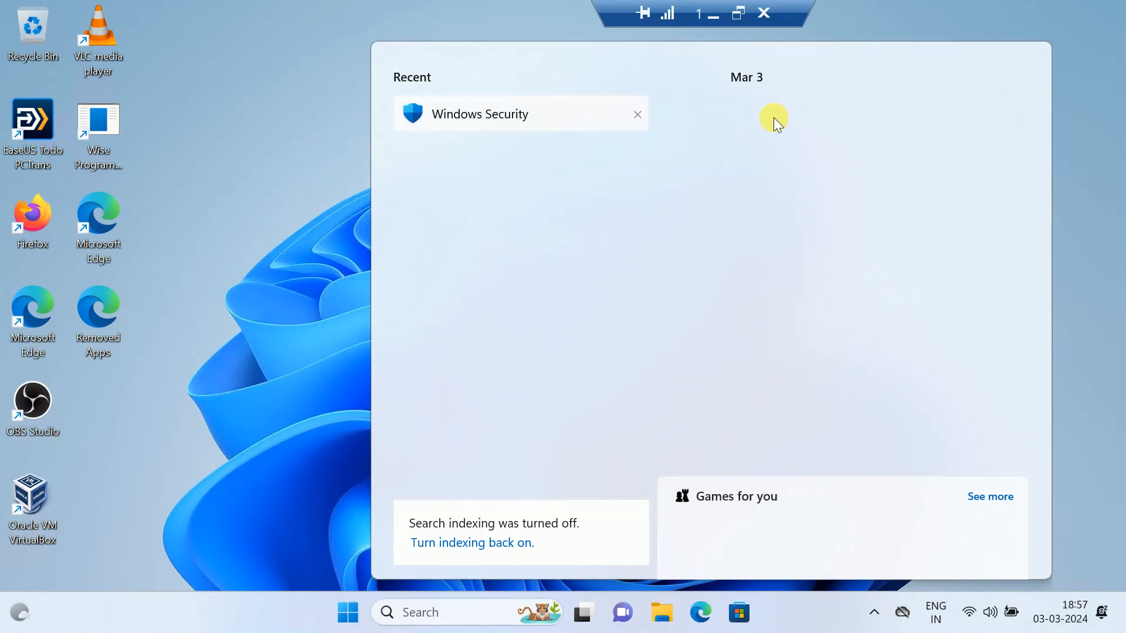
click(288, 229)
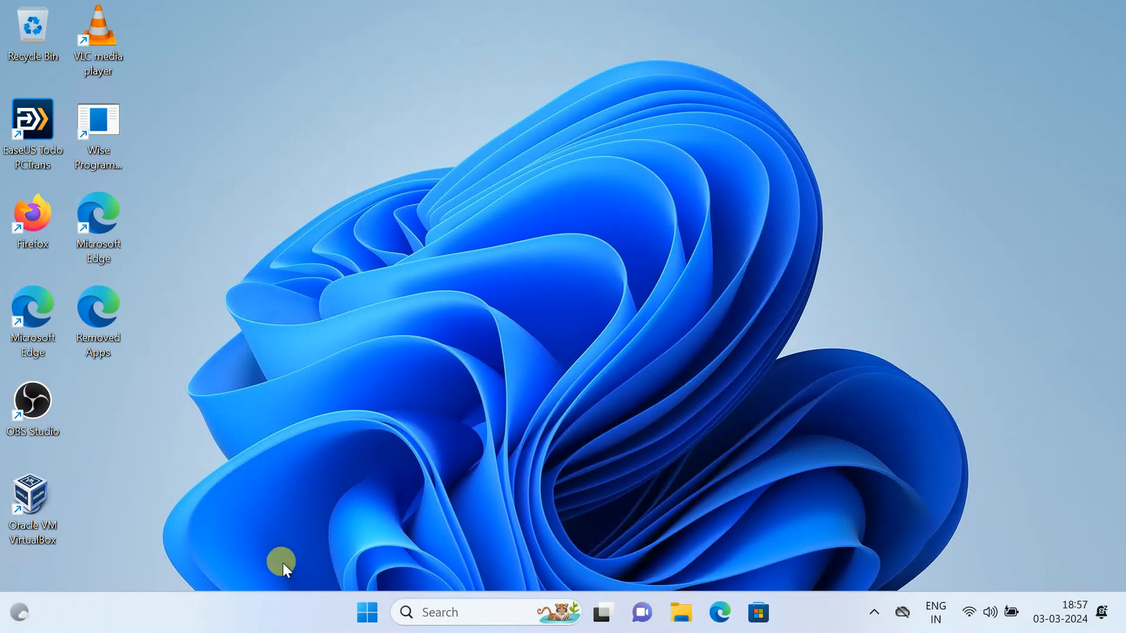
key(super+e)
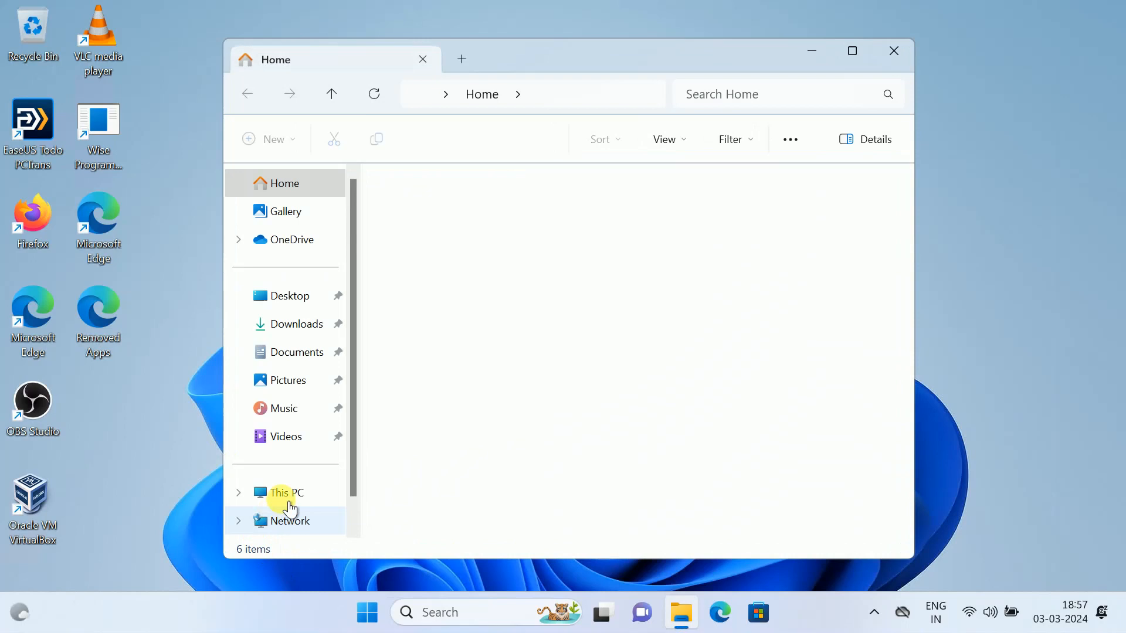
click(289, 503)
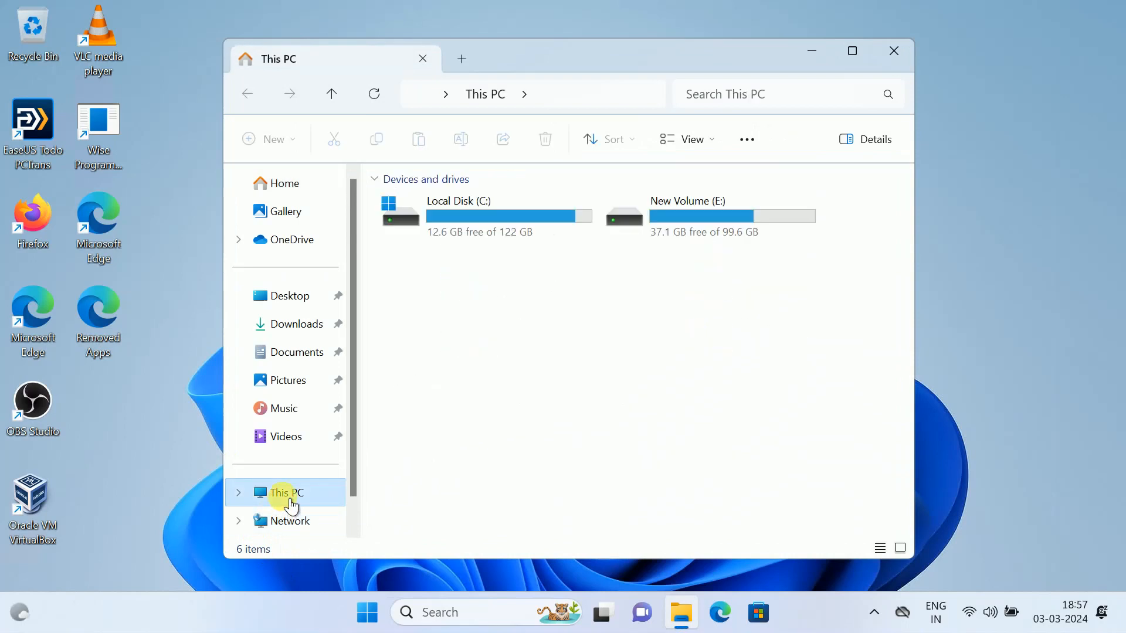
click(853, 49)
Step: Open the Run dialog from Start search and run \\192.168.1.3 to reach the shared PC
click(366, 614)
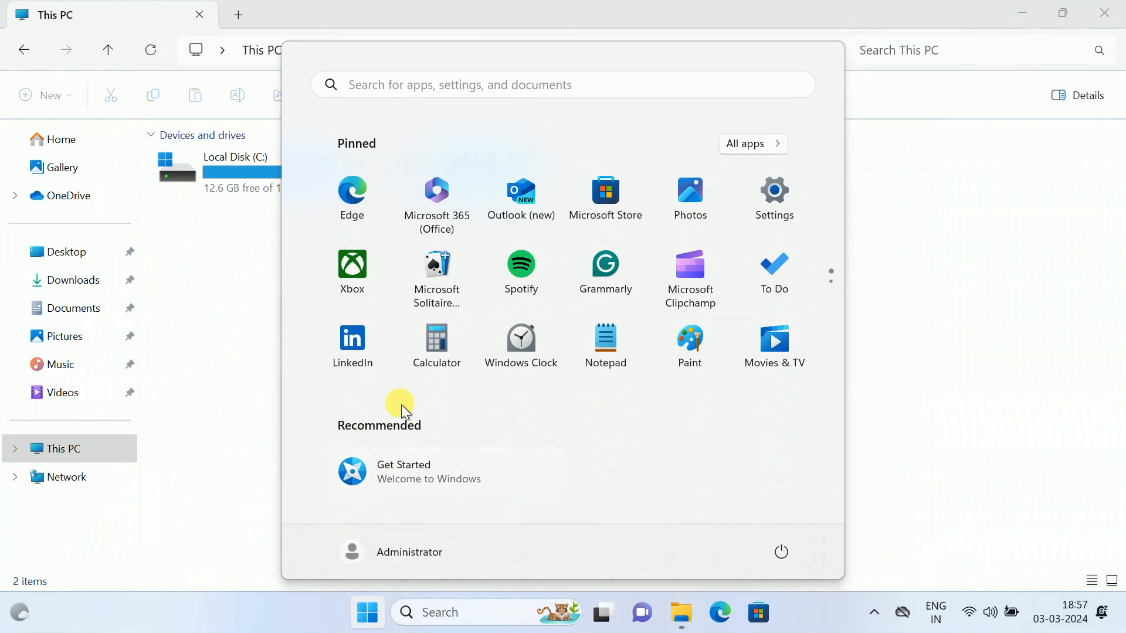
click(402, 84)
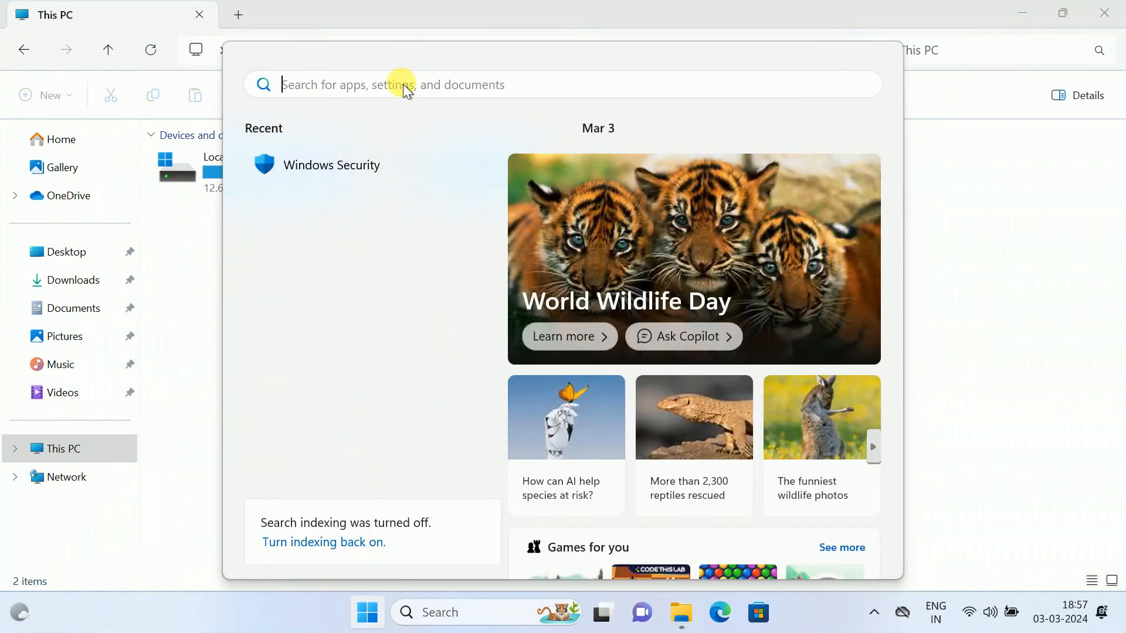
text(run)
click(325, 211)
drag(228, 386, 446, 343)
text(\\)
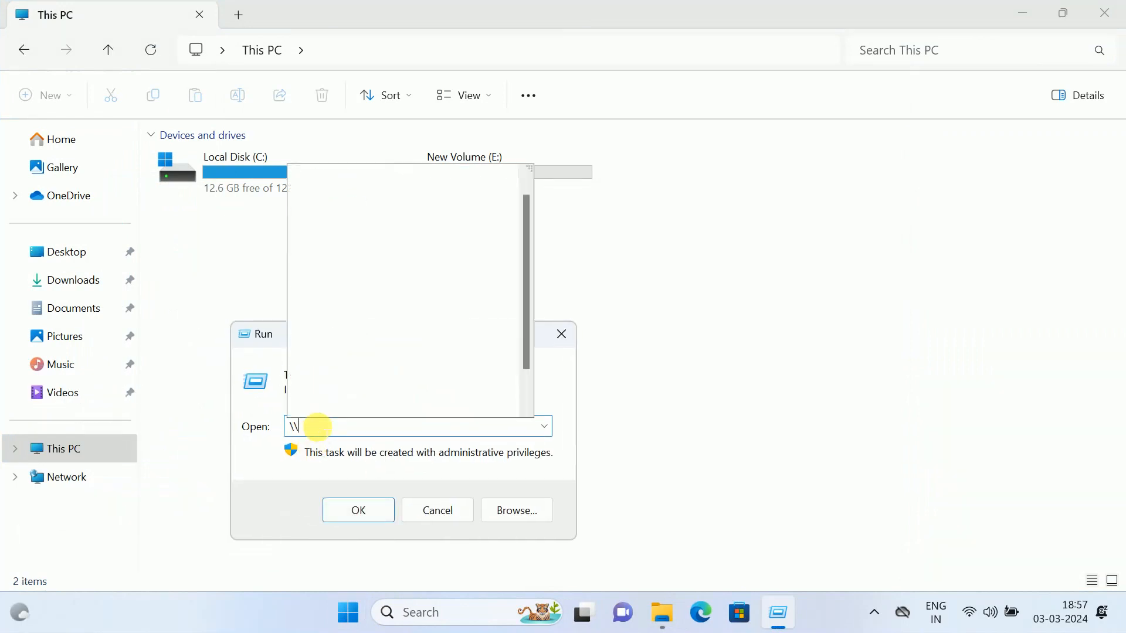
text(192.168.1.3)
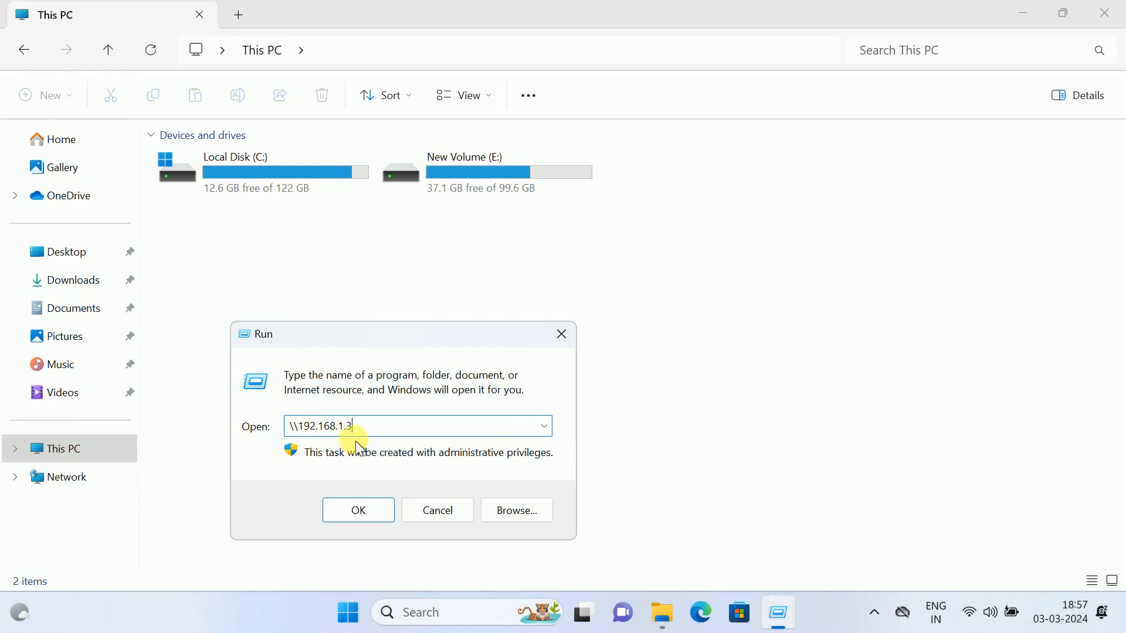
click(361, 514)
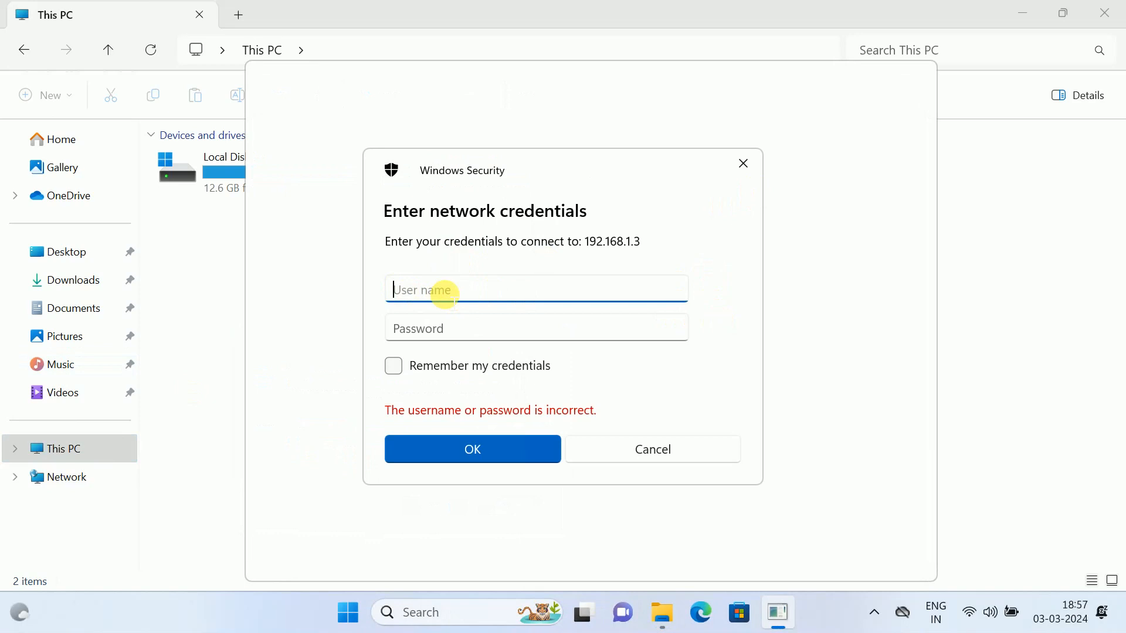
mouse_move(707, 7)
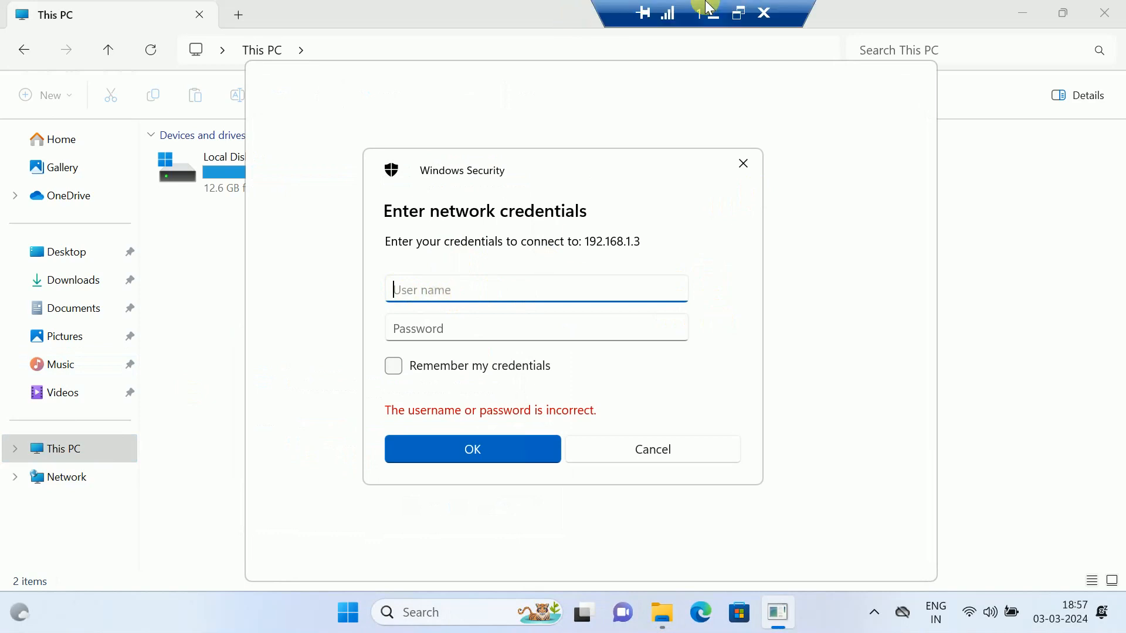
click(743, 17)
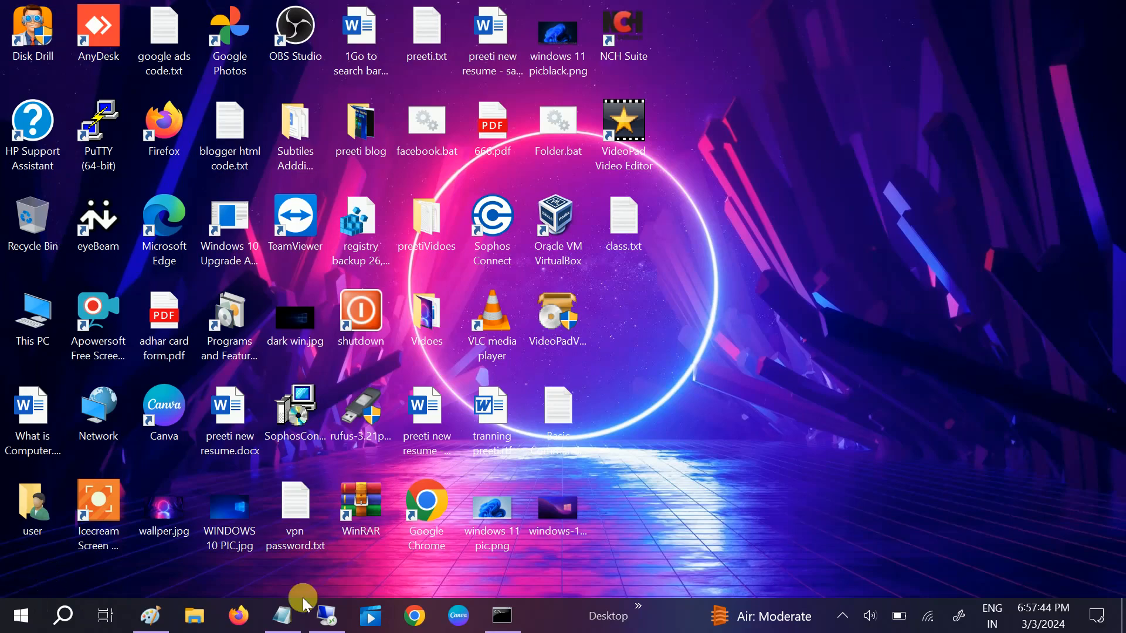
click(327, 615)
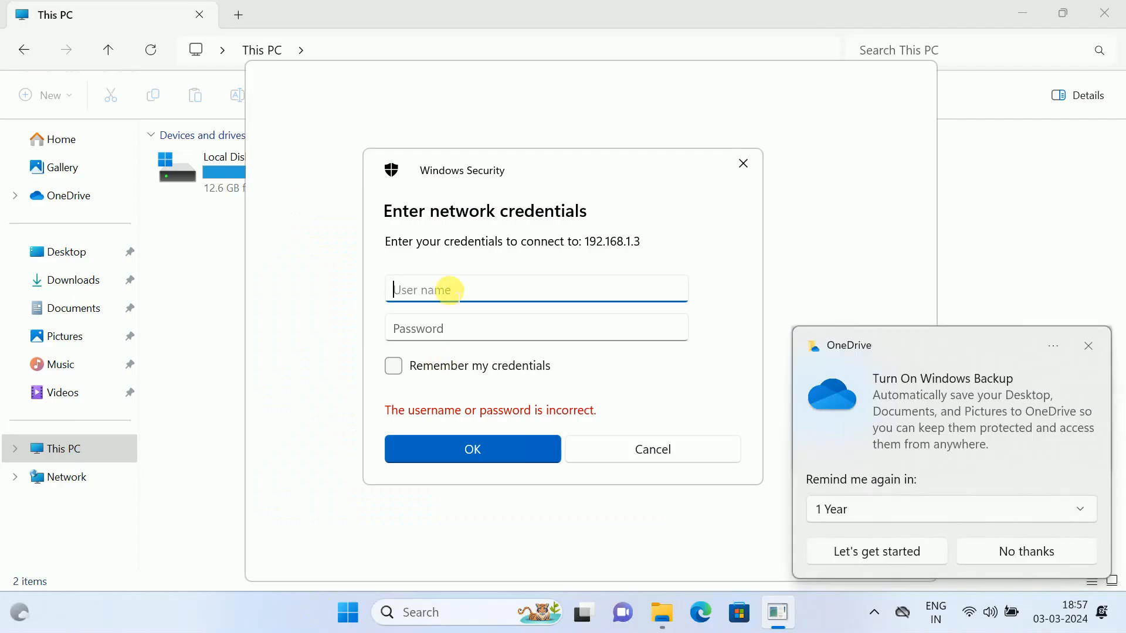
Step: Enter the network account's user name and password, tick Remember my credentials, and confirm
text(user)
click(451, 321)
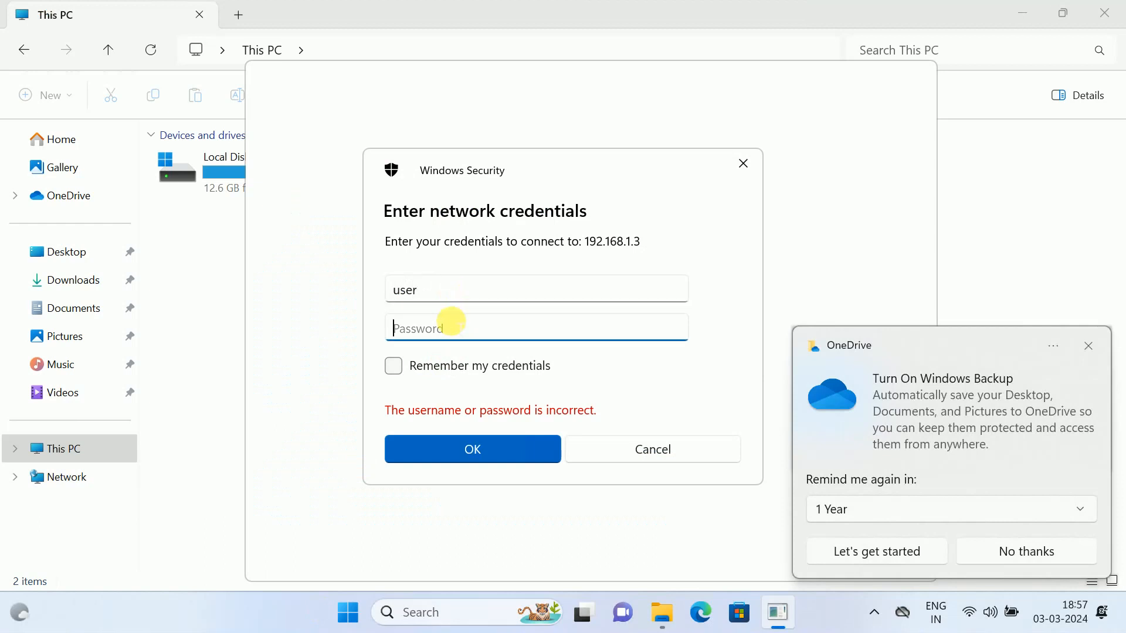
text(••)
click(394, 367)
click(462, 451)
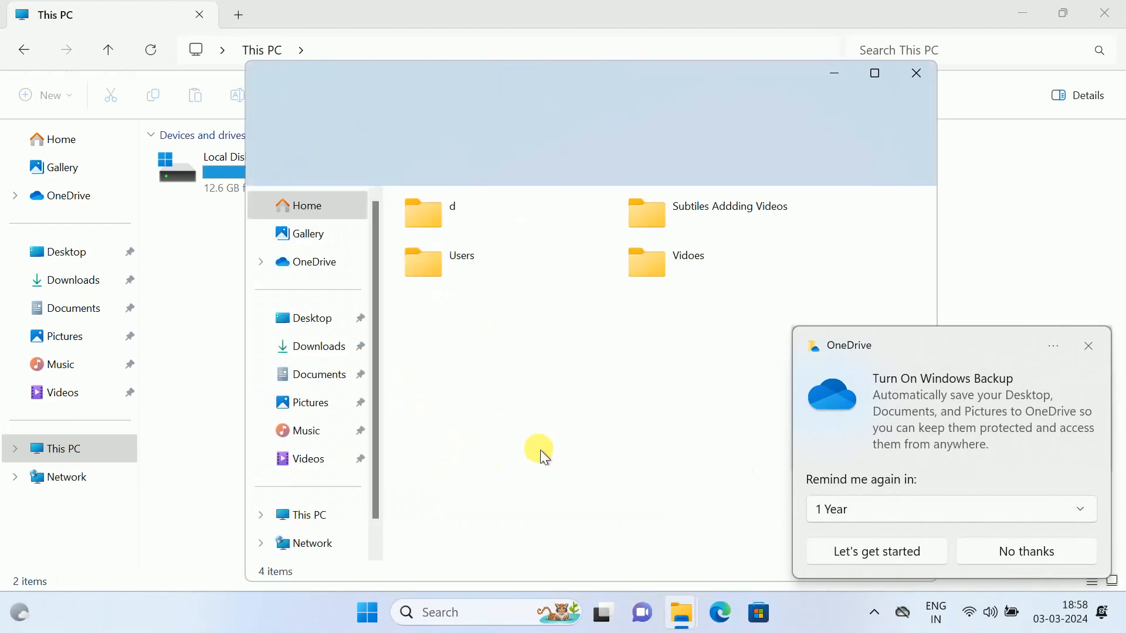
Step: Maximize the network folder window and open the shared d folder on 192.168.1.3
click(880, 75)
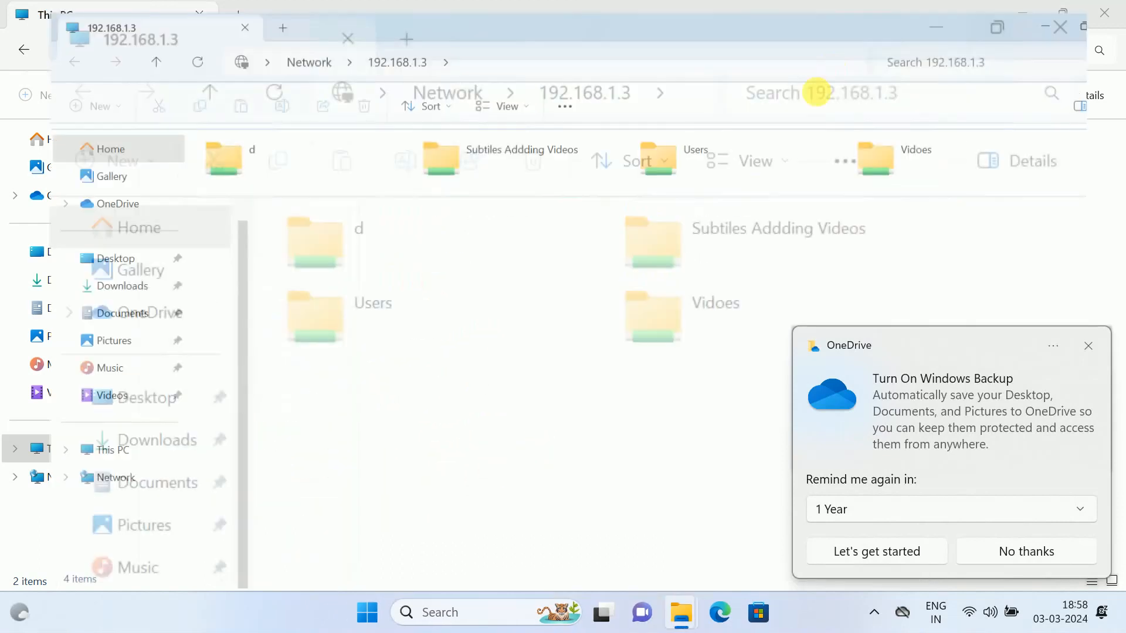
double_click(219, 144)
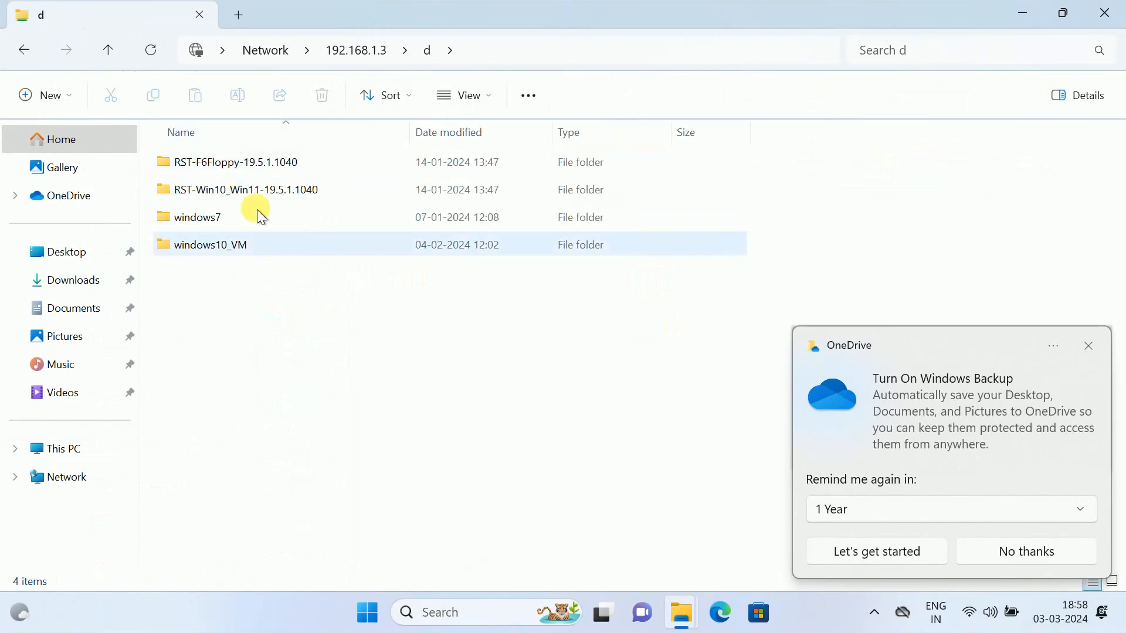
Step: On the host PC, open New Volume (D:) in File Explorer to compare its contents with the share
click(714, 10)
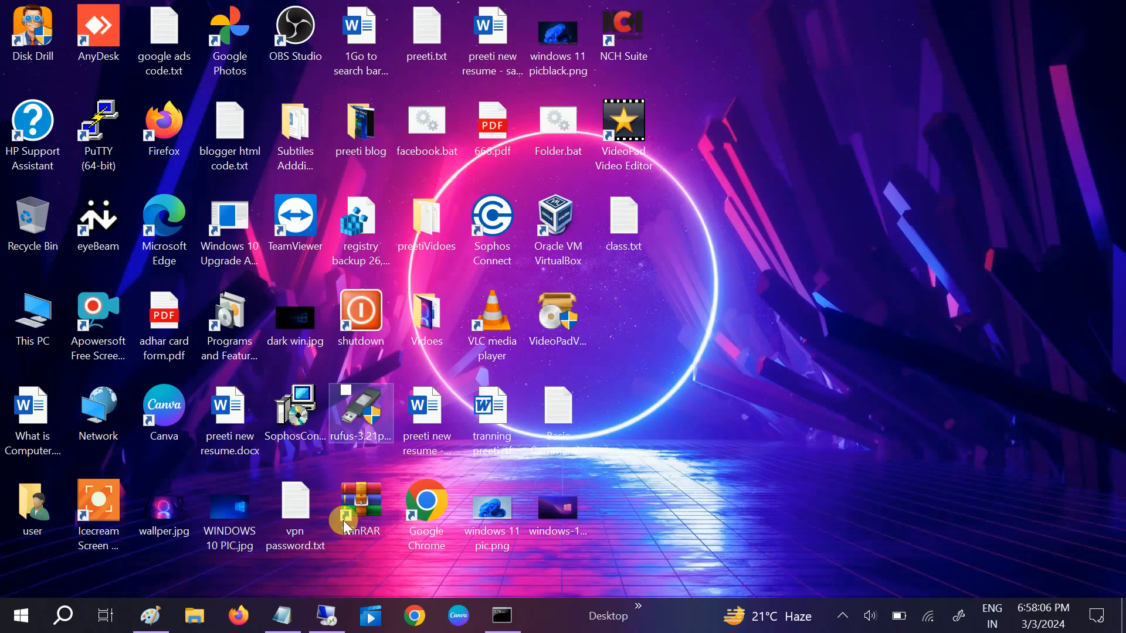
click(199, 618)
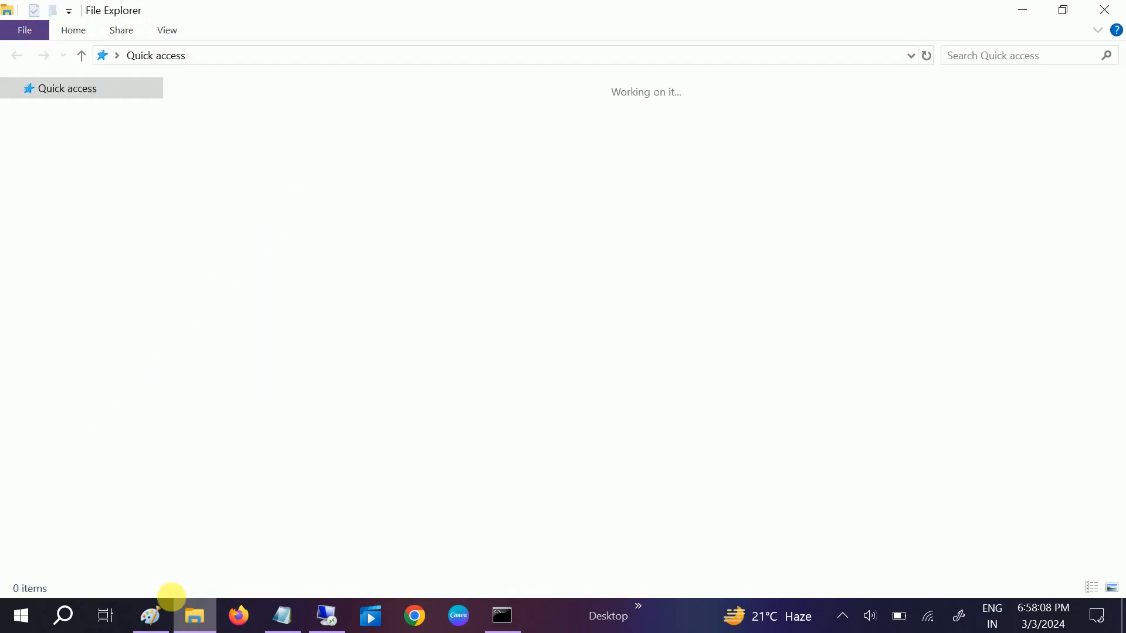
click(55, 321)
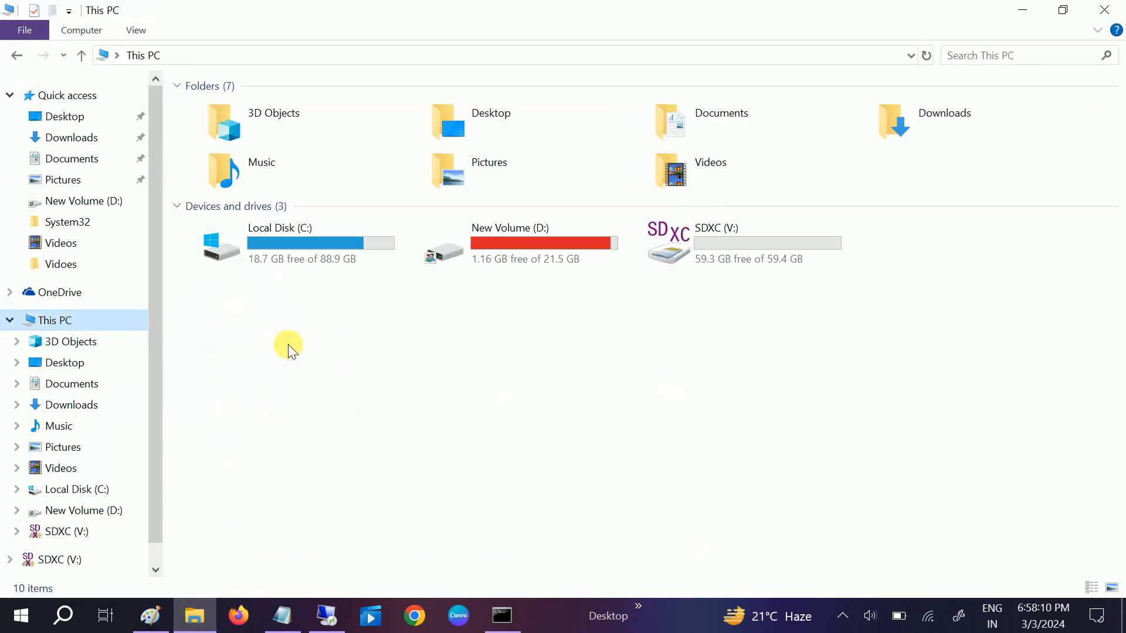
double_click(554, 240)
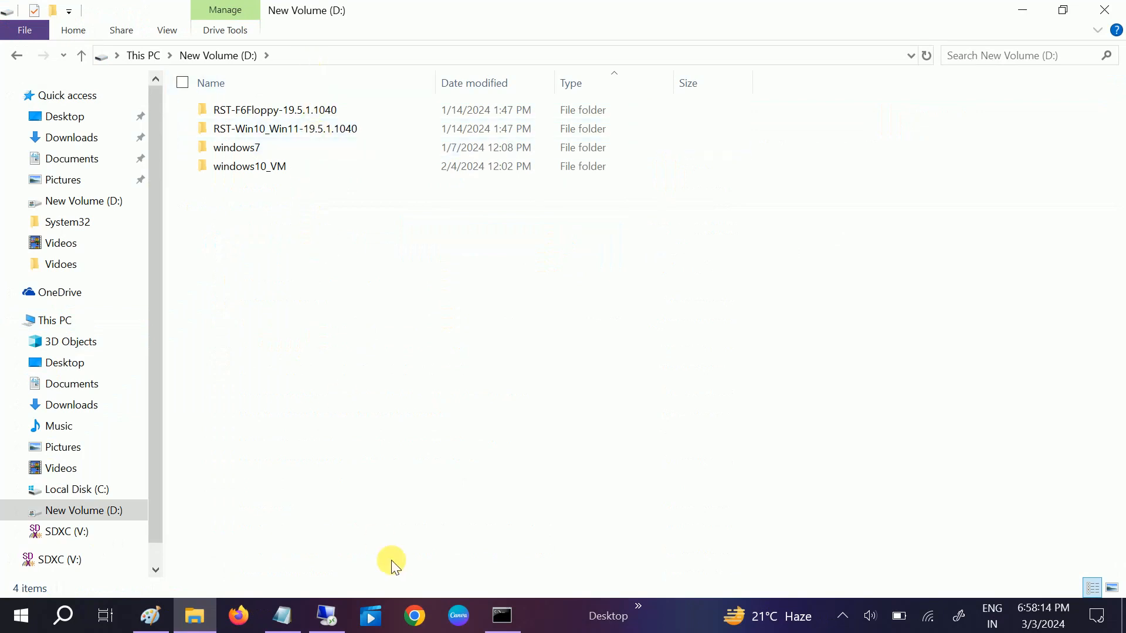
click(328, 615)
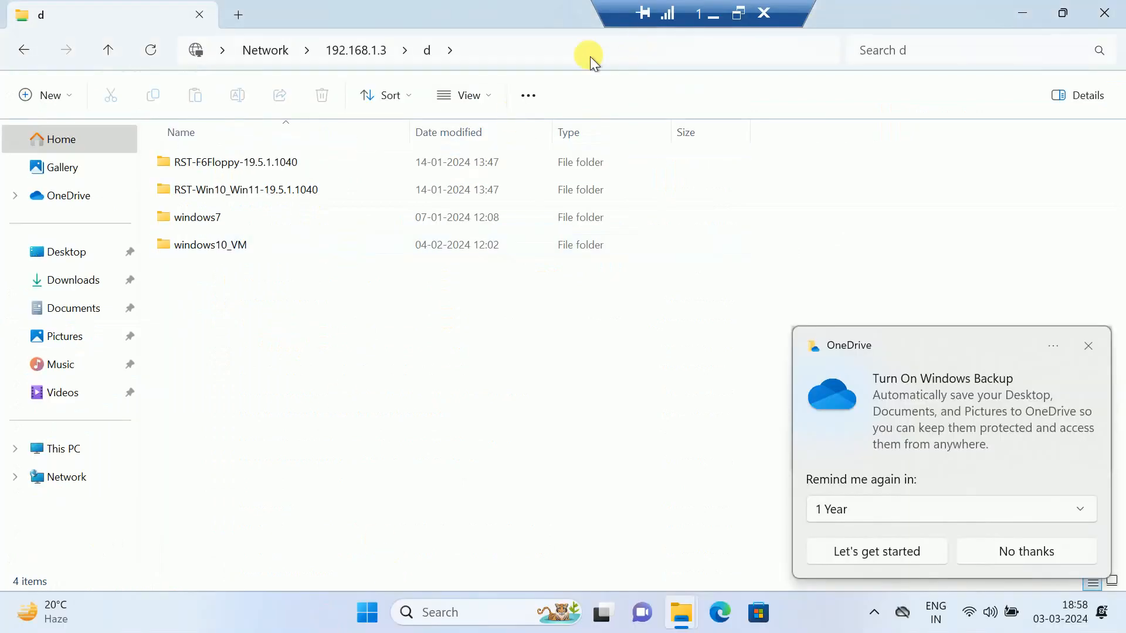
Step: Copy the shared folder's path \\192.168.1.3\d from the address bar
click(516, 43)
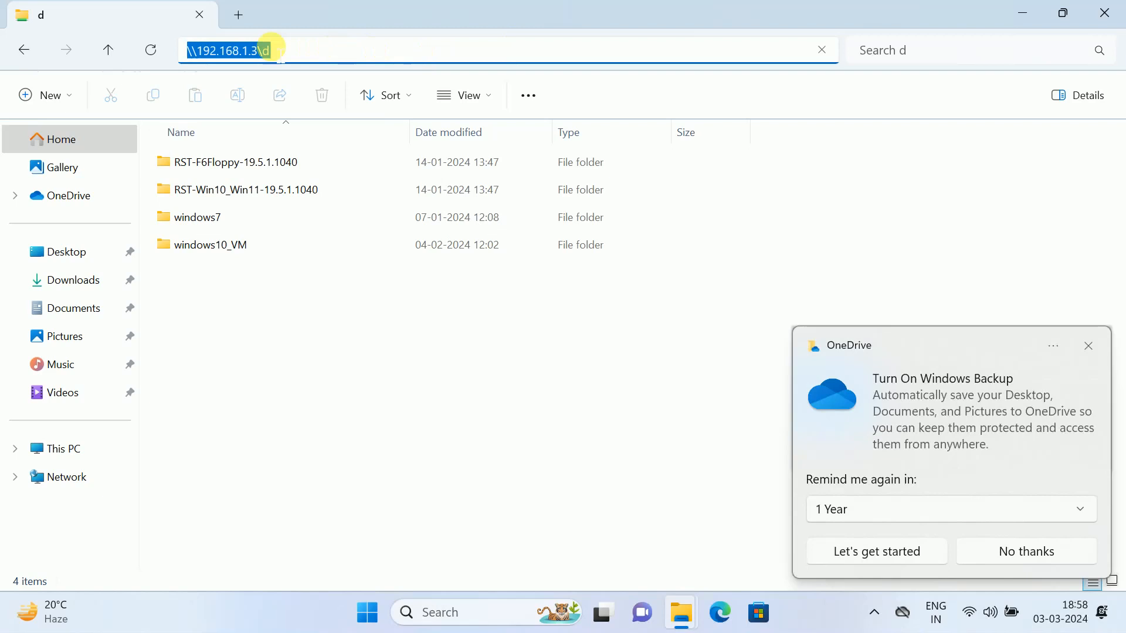
right_click(252, 52)
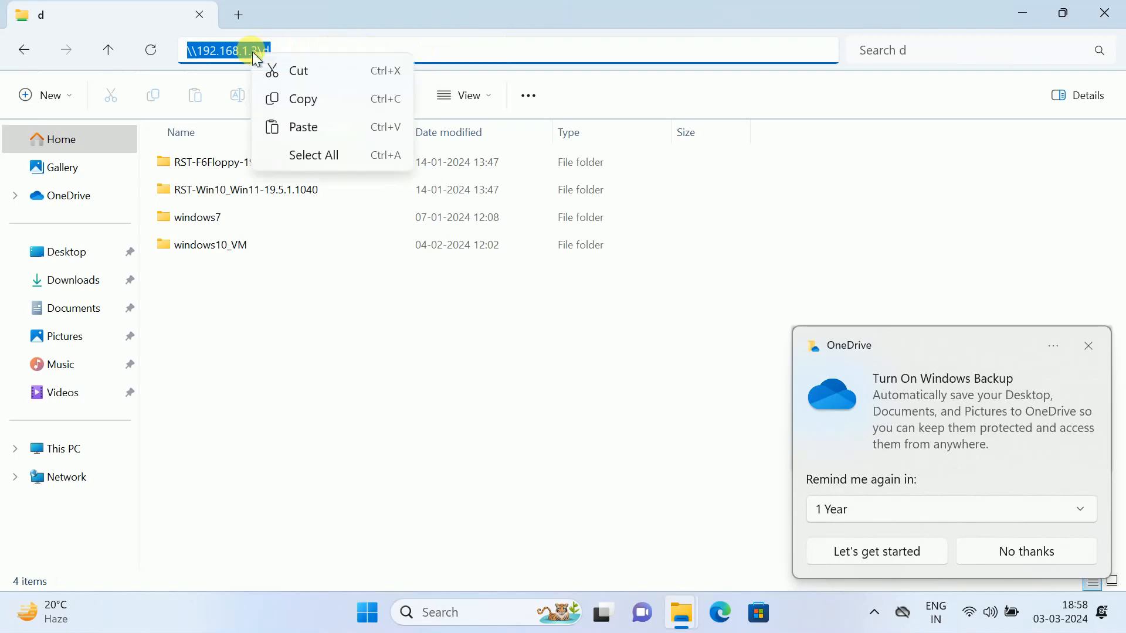
click(315, 98)
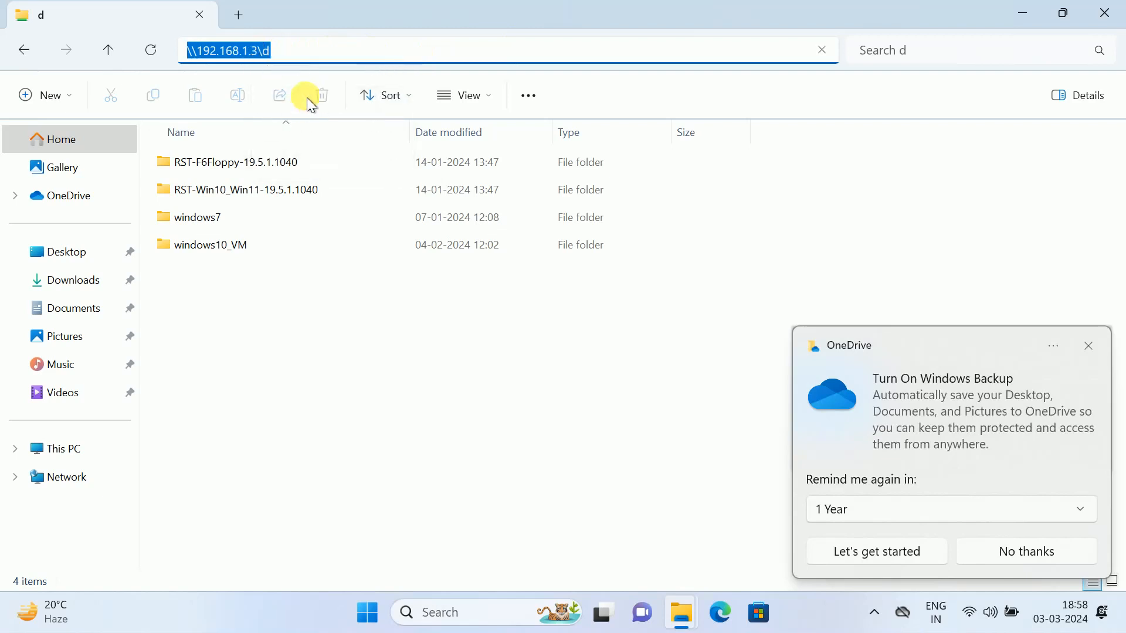
Step: Dismiss the OneDrive prompt and map \\192.168.1.3\d as network drive Z: with reconnect at sign-in
click(79, 454)
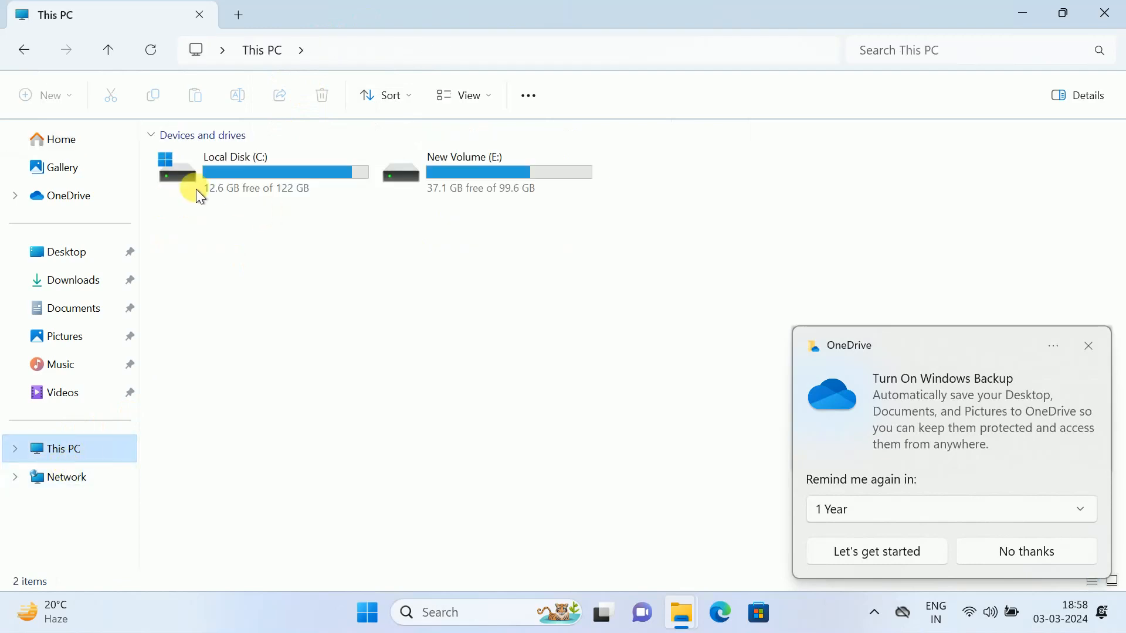
click(49, 23)
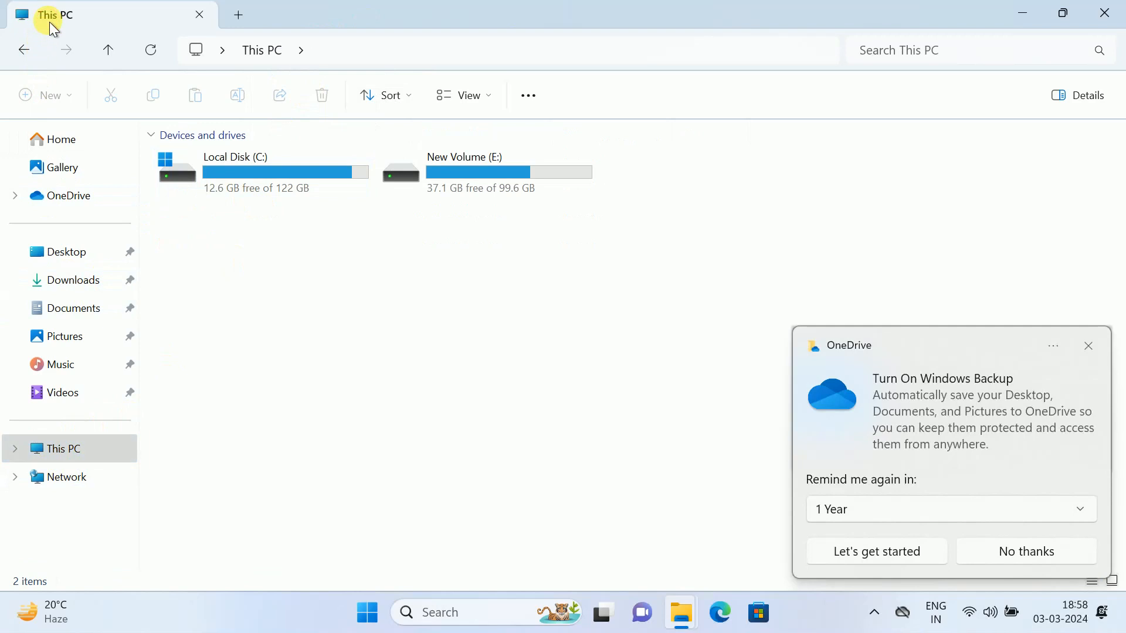
click(1088, 347)
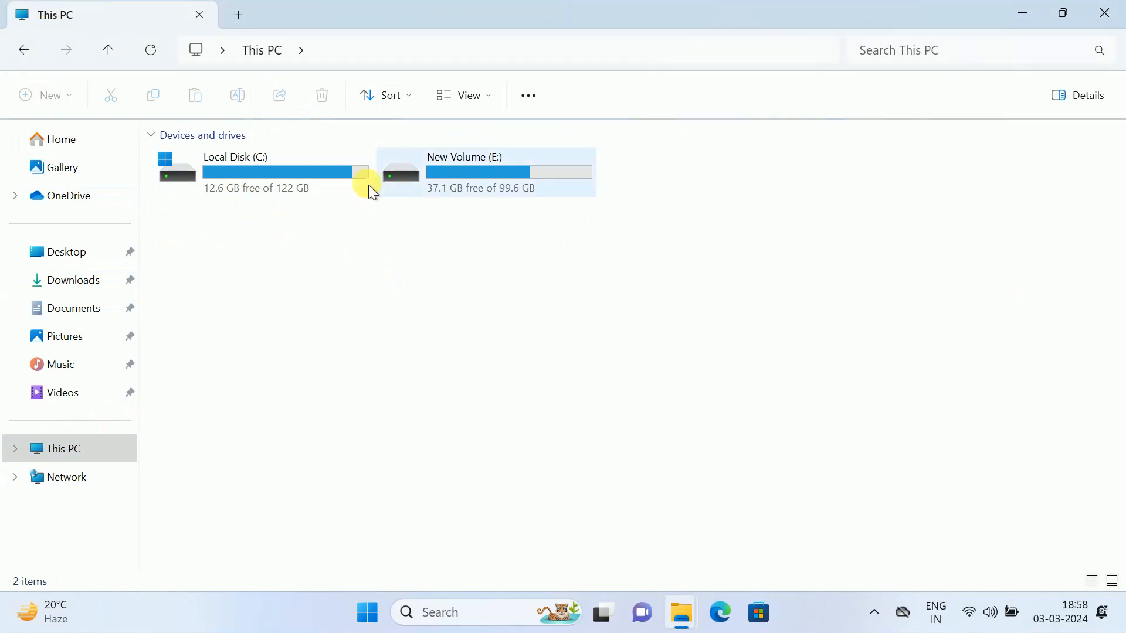
click(73, 457)
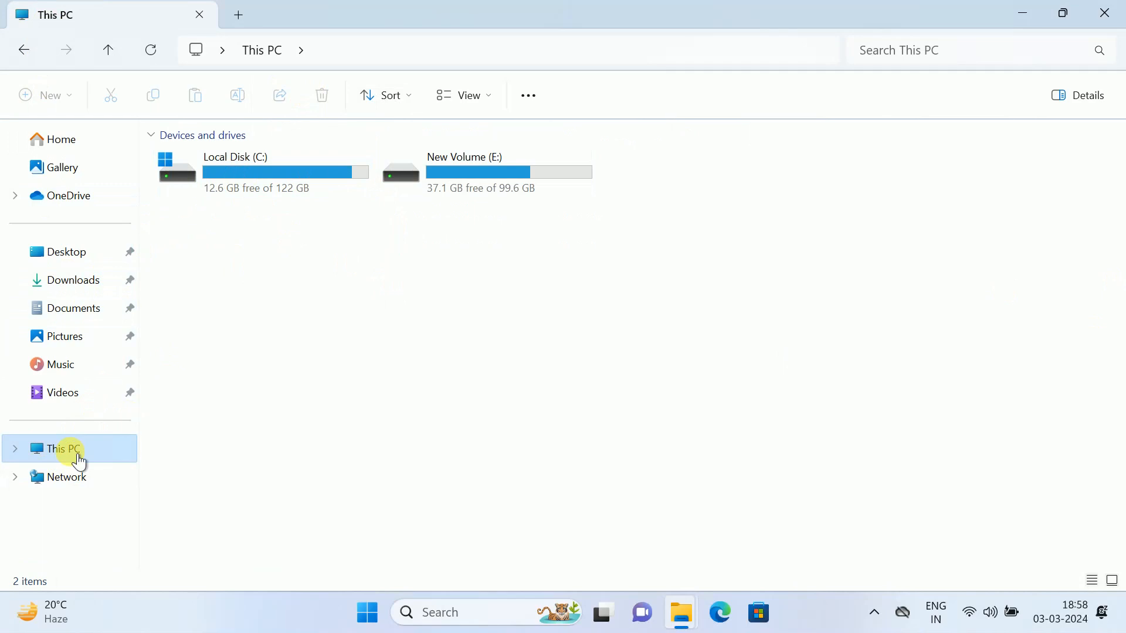
right_click(80, 462)
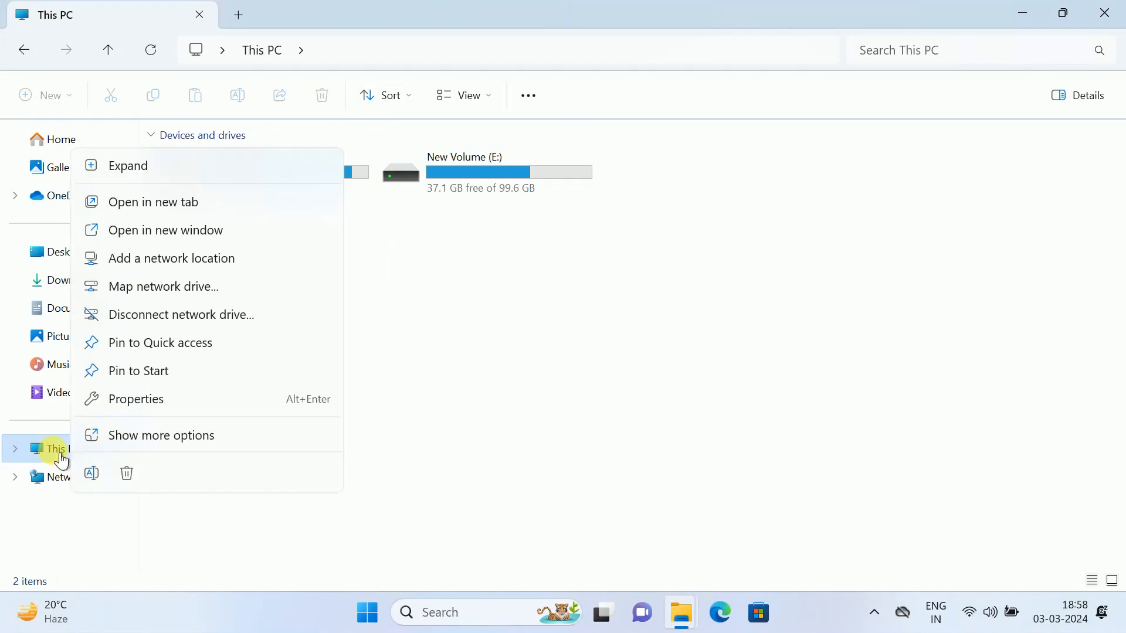
click(146, 291)
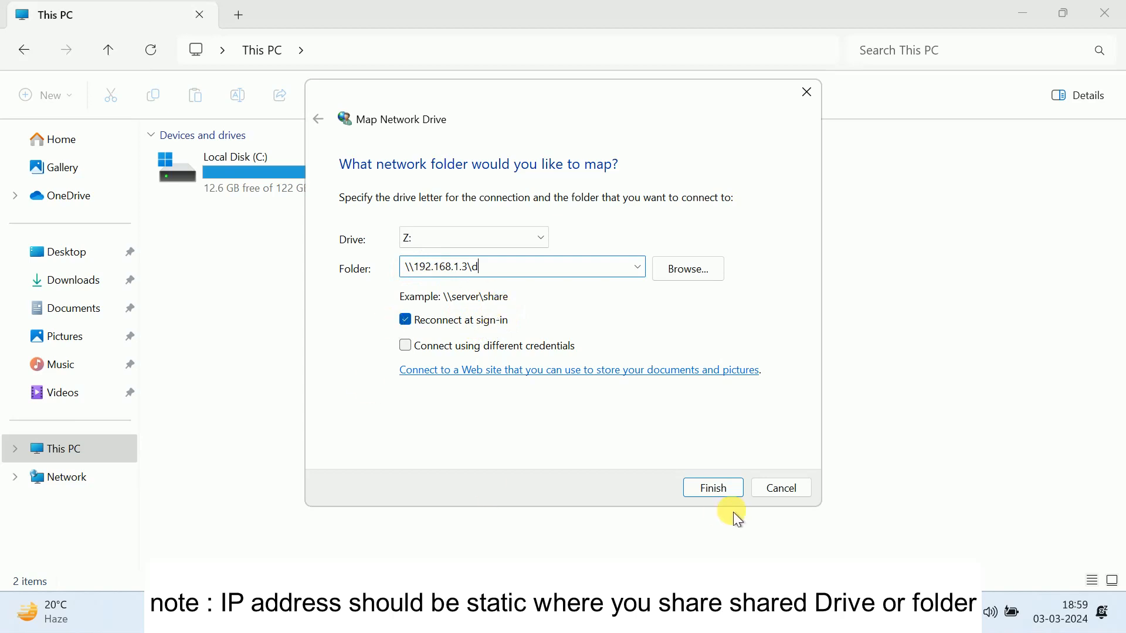
click(701, 485)
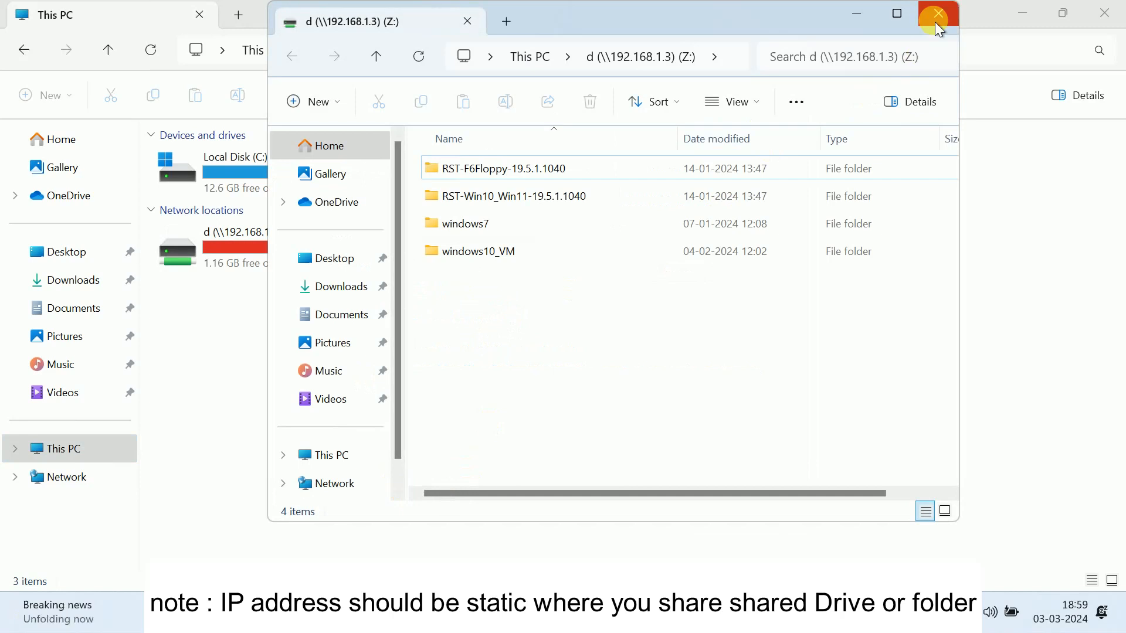
Step: Reopen File Explorer and open the mapped d (\\192.168.1.3) (Z:) drive from This PC
click(249, 243)
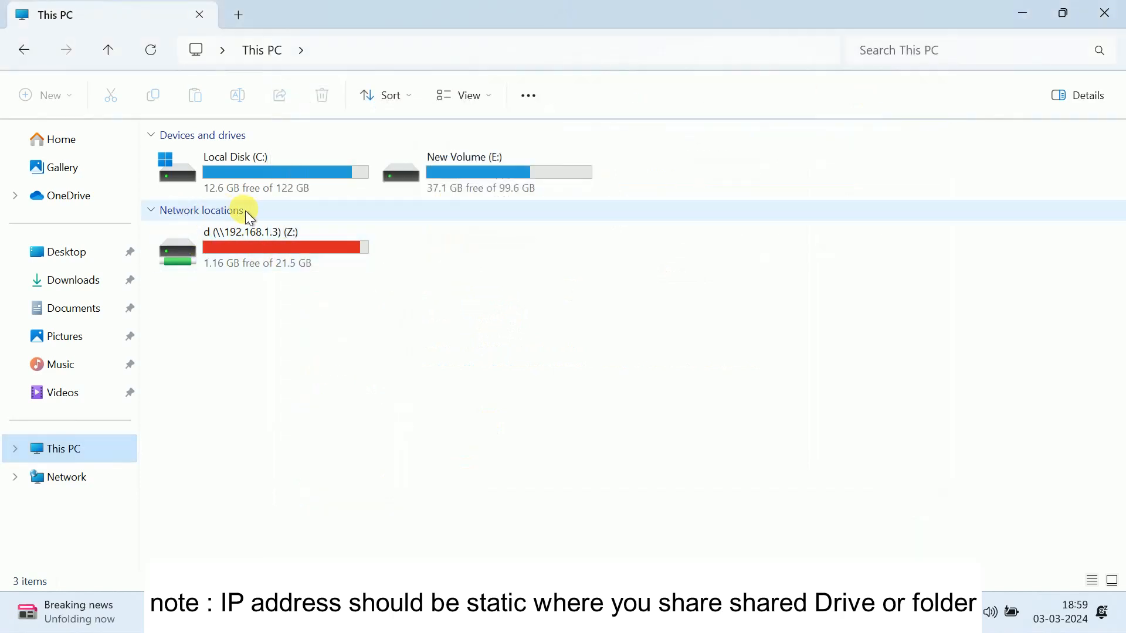
double_click(279, 254)
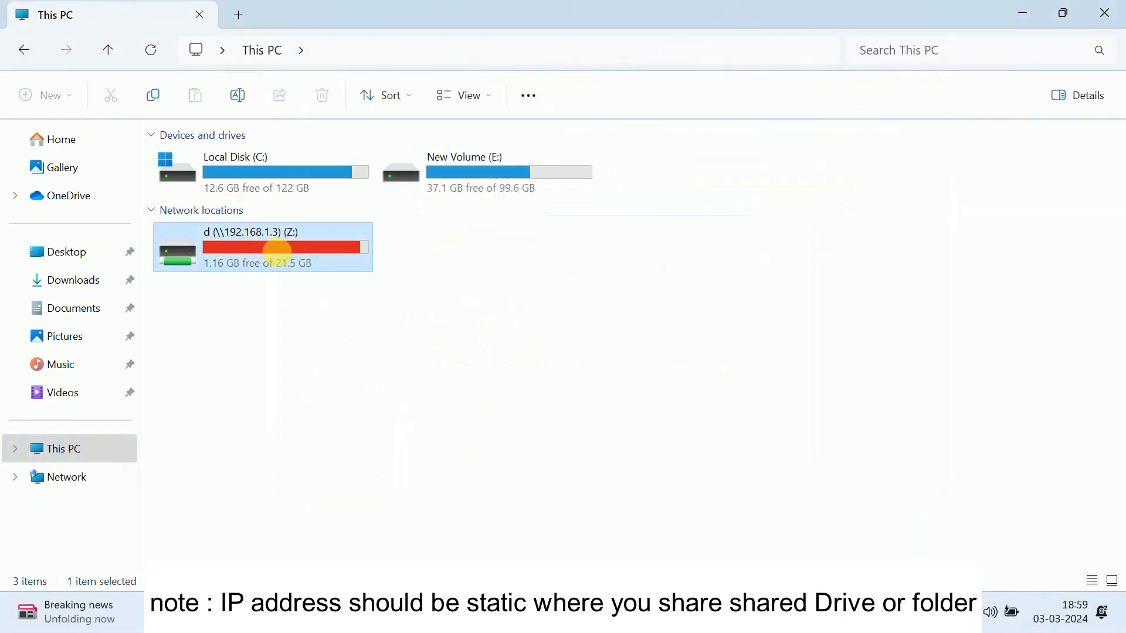
click(1105, 14)
click(1105, 13)
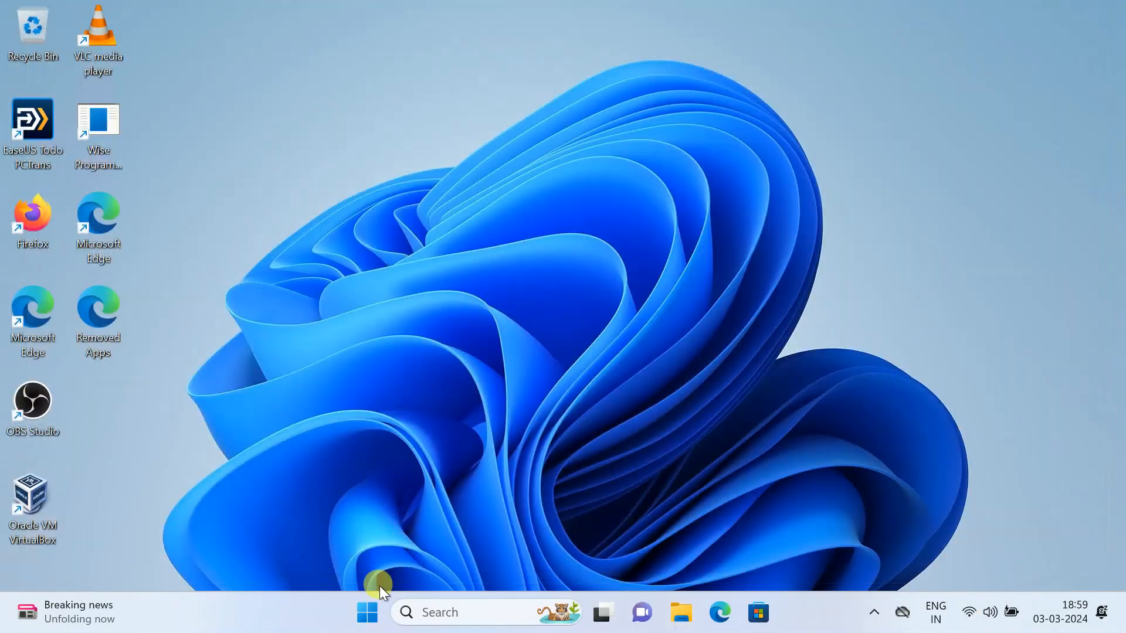
click(682, 613)
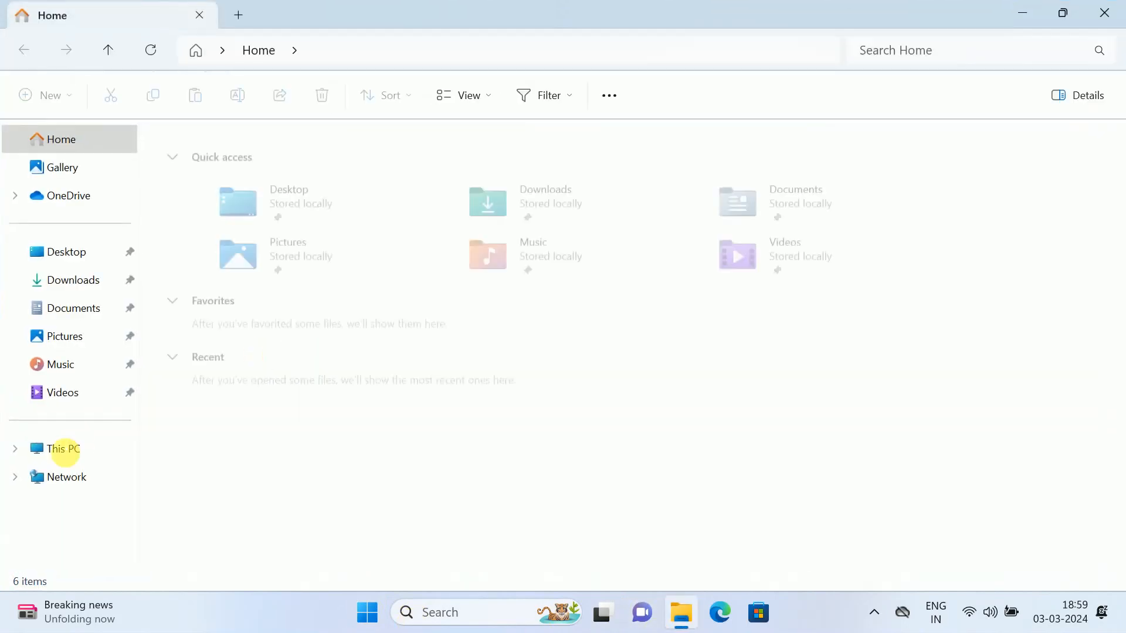
click(78, 448)
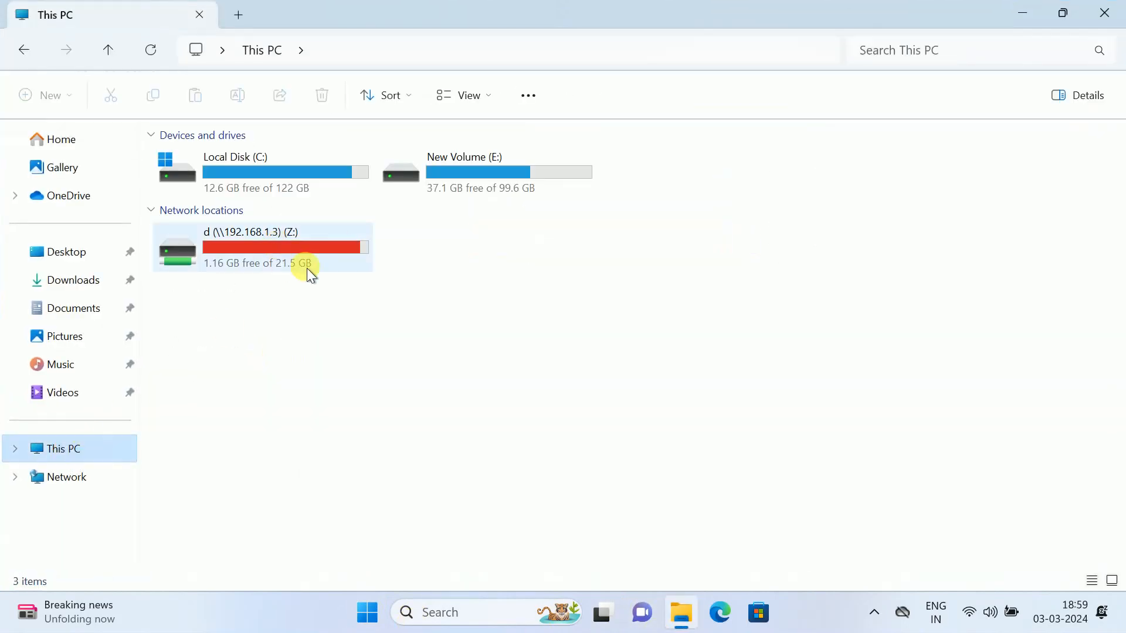
double_click(315, 259)
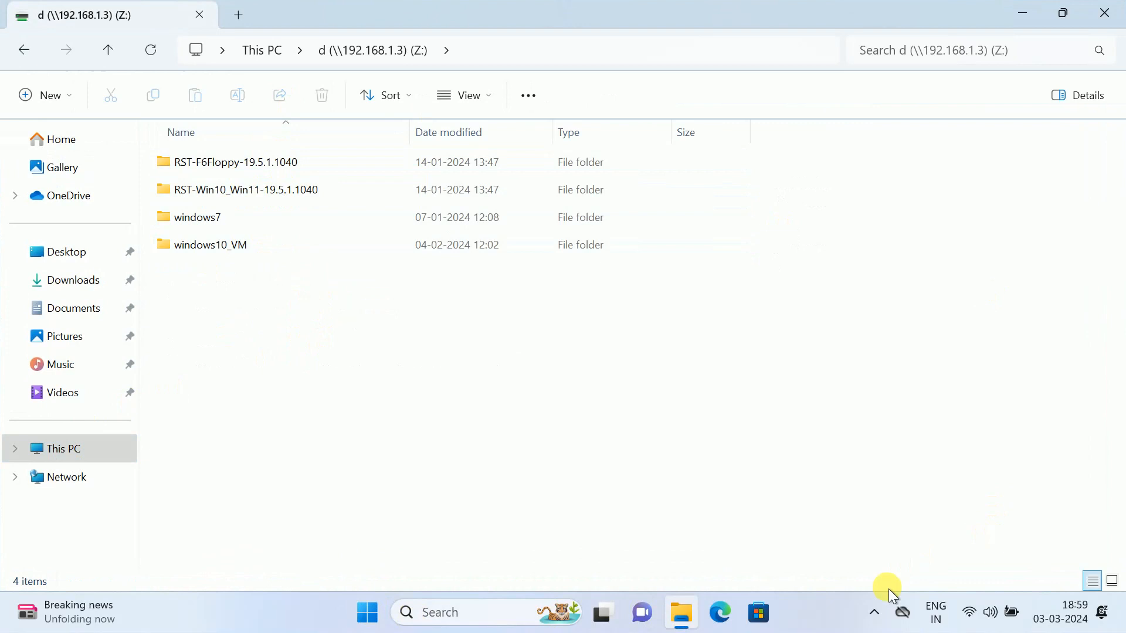
click(874, 611)
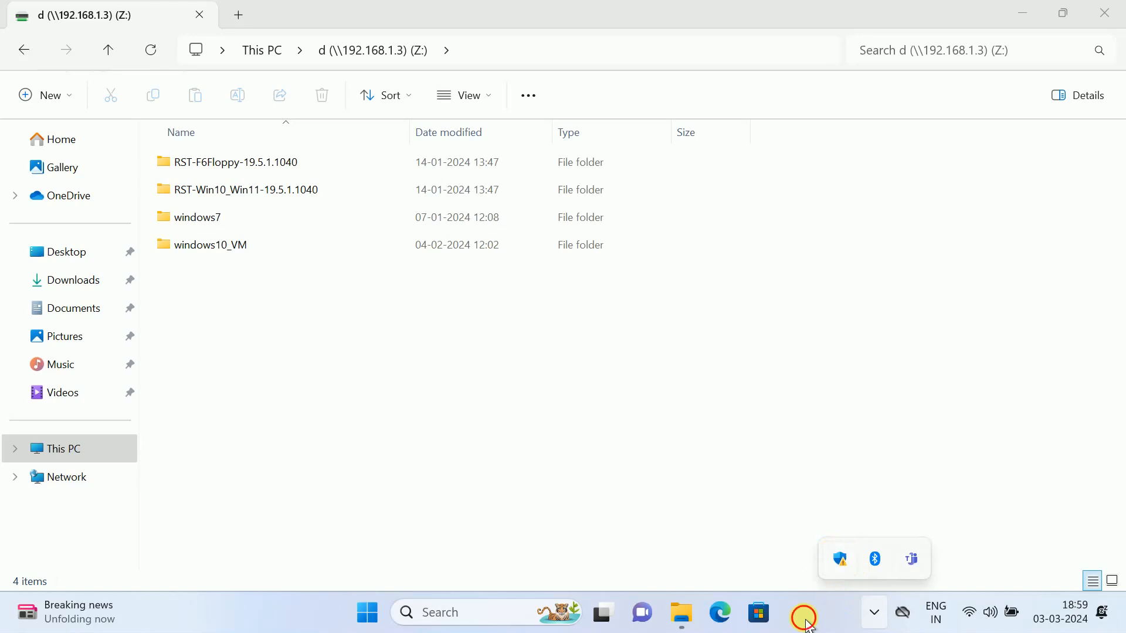
mouse_move(803, 5)
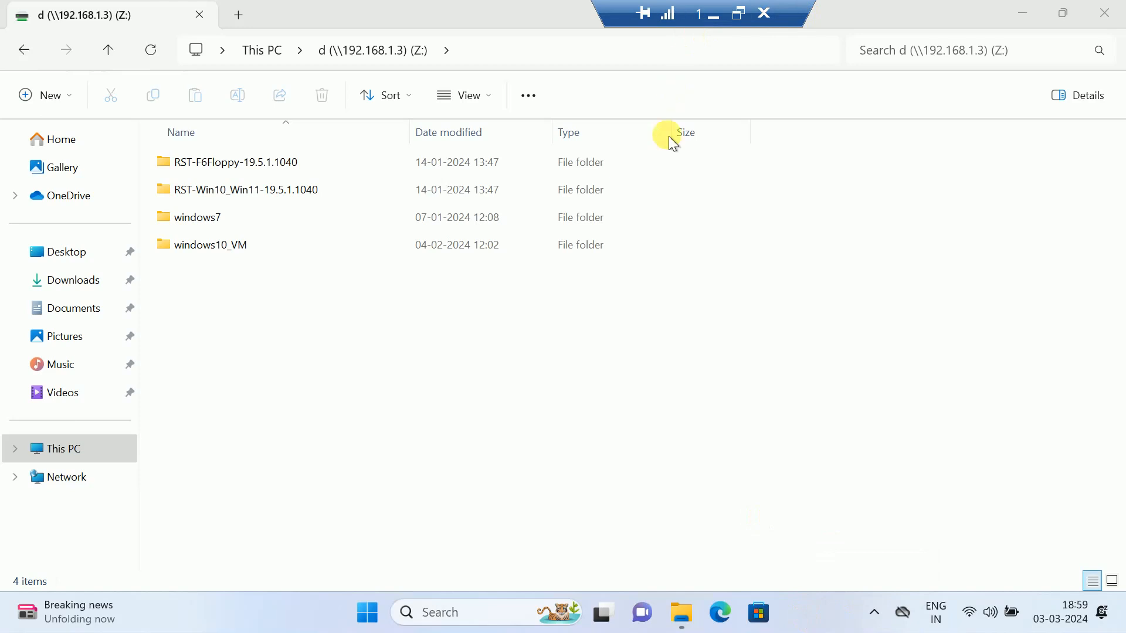